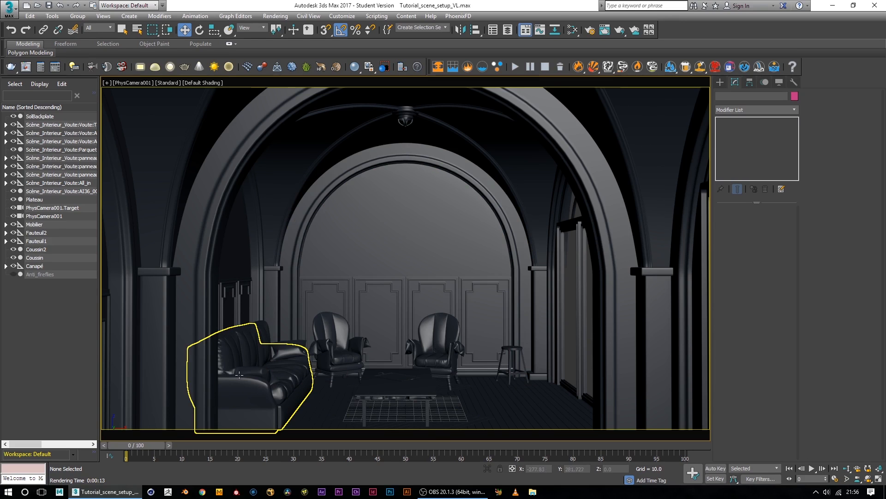
click(133, 83)
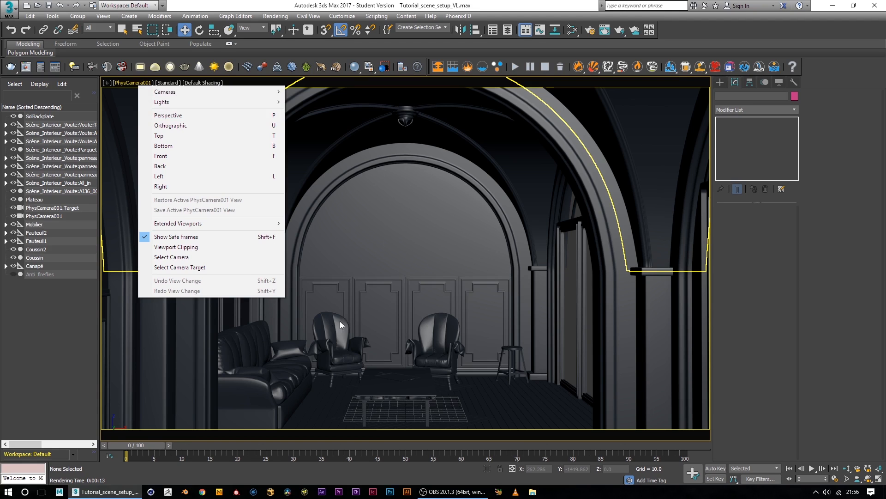
click(401, 285)
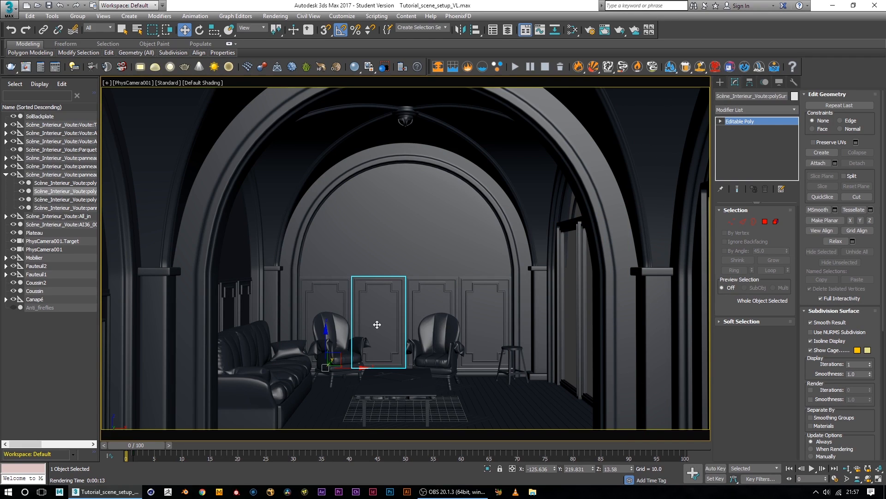
- Switch the viewport from the camera to the Perspective view, show the window facade from outside and clear the selection
click(134, 83)
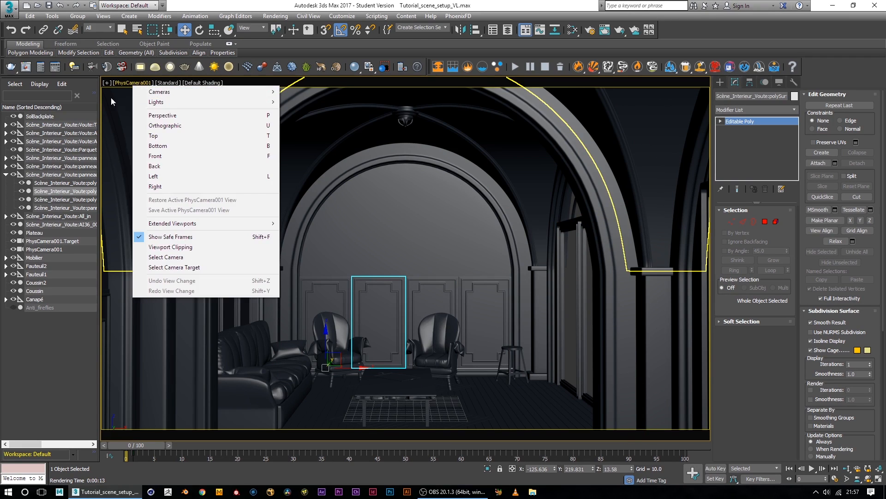
click(181, 116)
alt+middle_drag(539, 257, 494, 286)
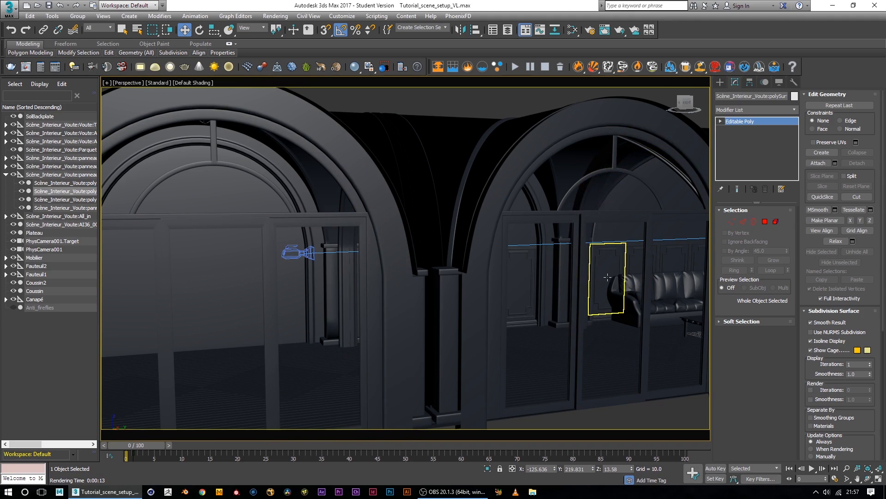
scroll(609, 277, down, 6)
alt+middle_drag(507, 313, 518, 292)
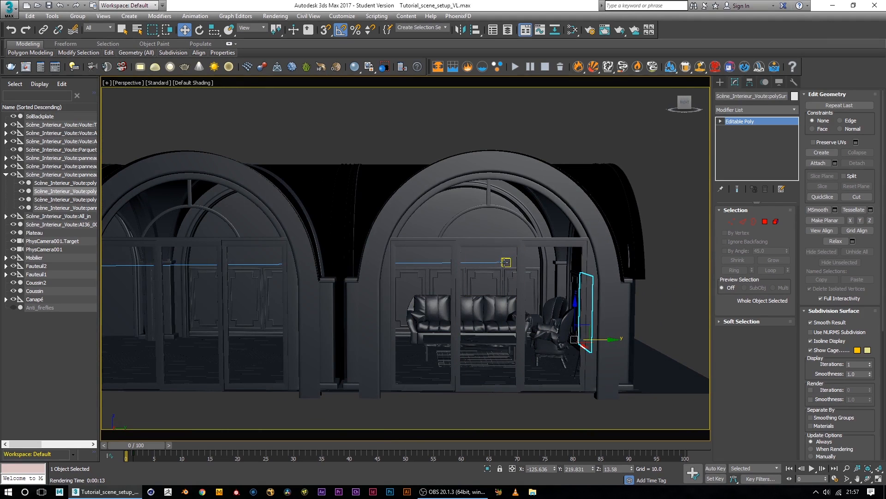
click(128, 84)
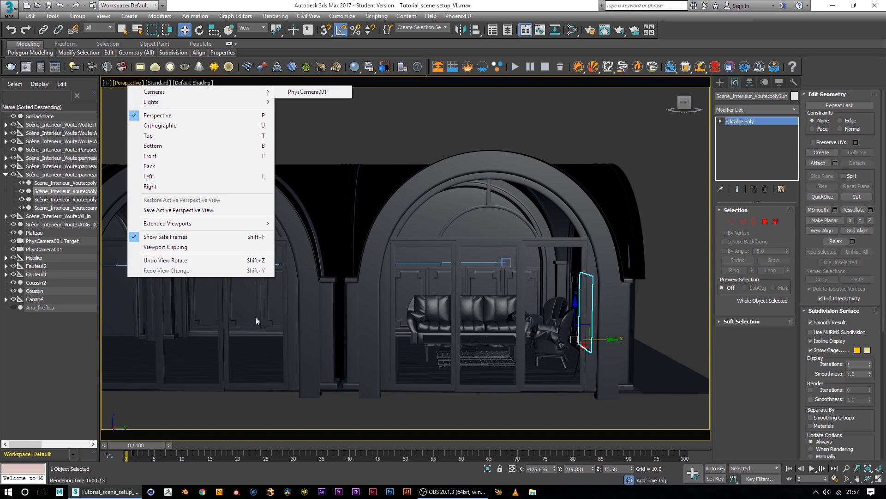
click(671, 265)
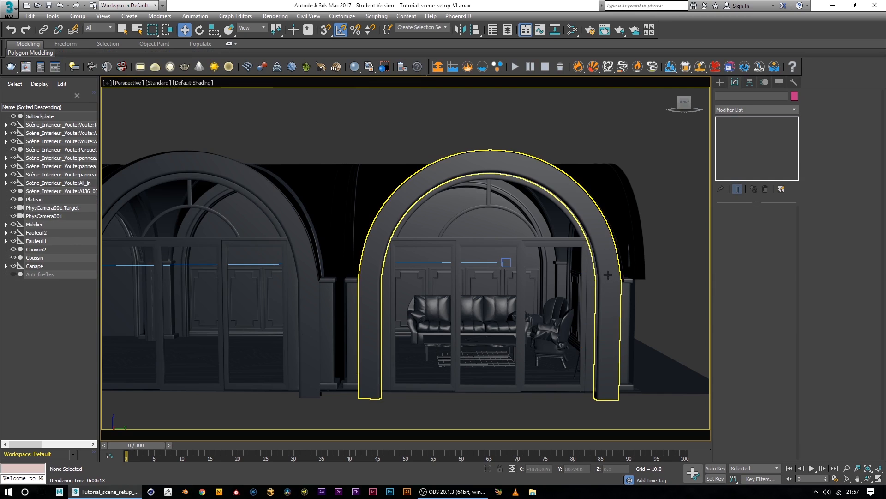
- Draw a plane VRayLight with half-length about 217 and half-width about 147 on the ground outside the sofa's bay
scroll(608, 275, down, 5)
alt+middle_drag(706, 303, 682, 298)
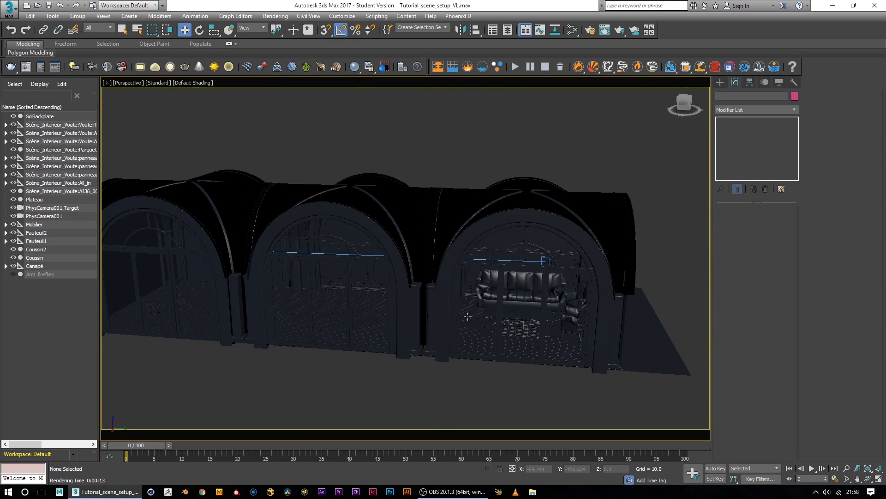
alt+middle_drag(526, 331, 549, 351)
scroll(554, 349, down, 3)
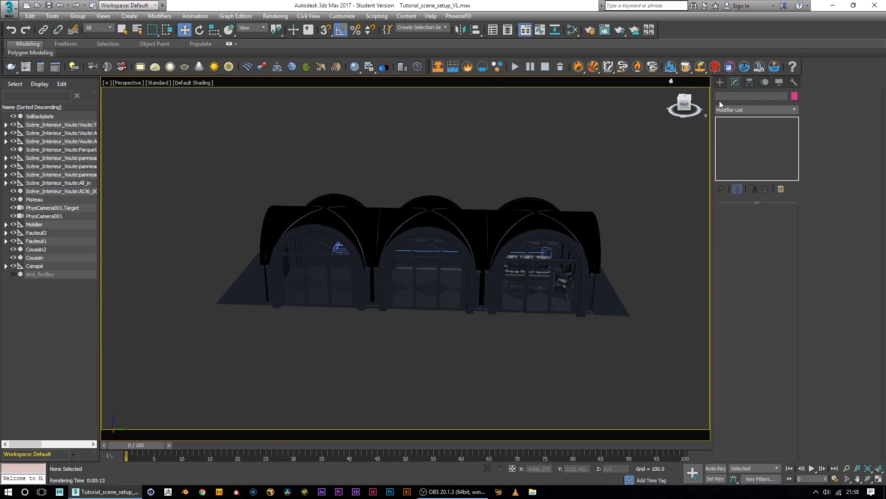
click(721, 83)
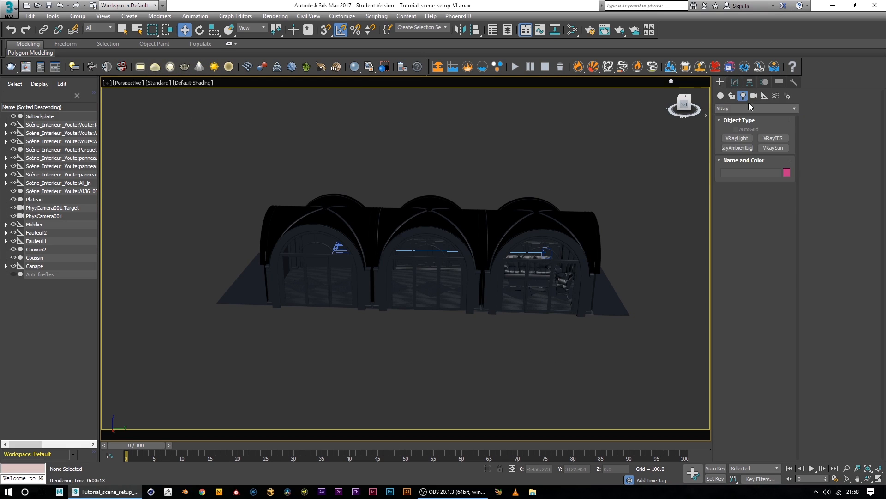
click(737, 138)
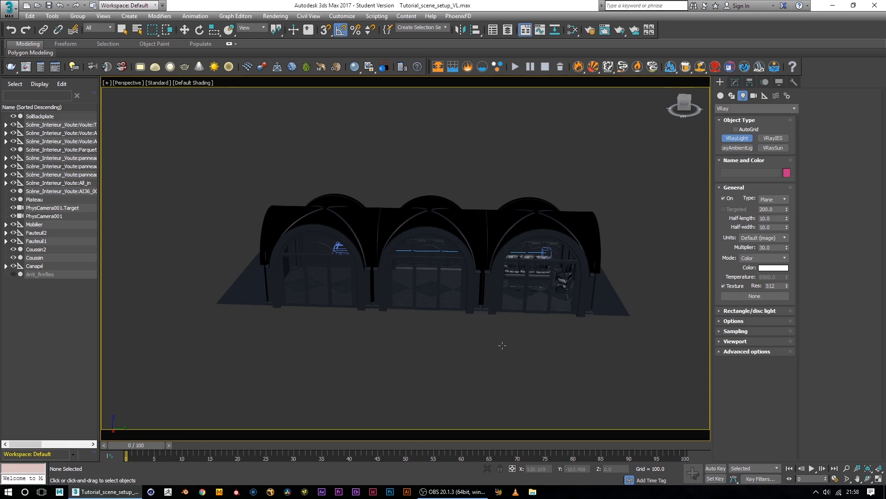
drag(502, 322, 599, 379)
alt+middle_drag(635, 372, 542, 324)
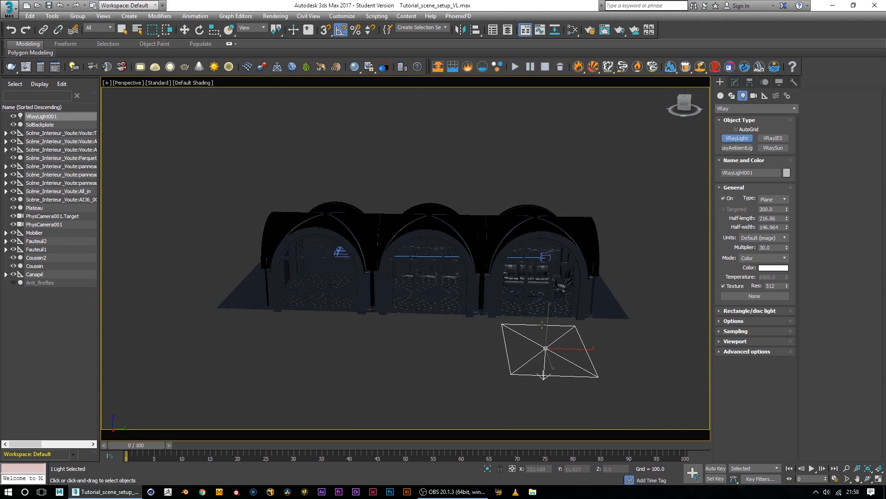
- Raise the plane light off the ground and reposition it near the facade of the sofa's bay
key(w)
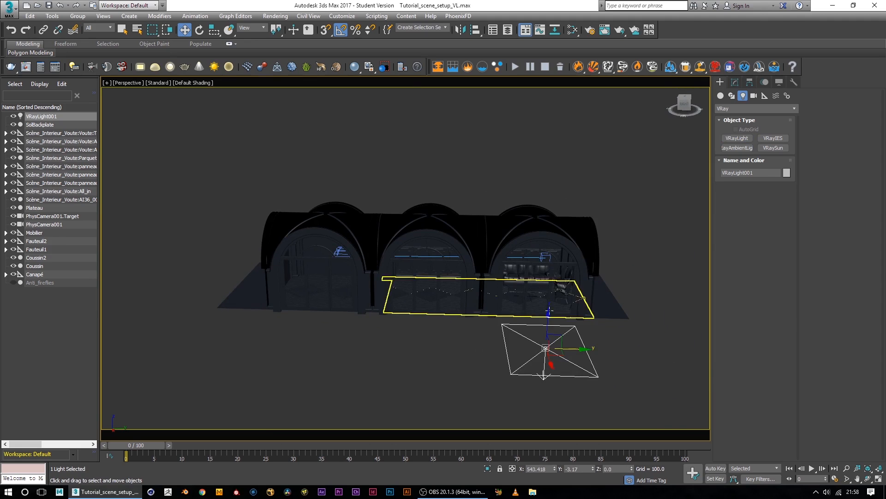
drag(547, 319, 547, 256)
alt+middle_drag(547, 256, 540, 287)
drag(515, 287, 600, 293)
- Rotate the plane light 90 degrees about its Y axis so it stands upright, parallel to the windows
key(e)
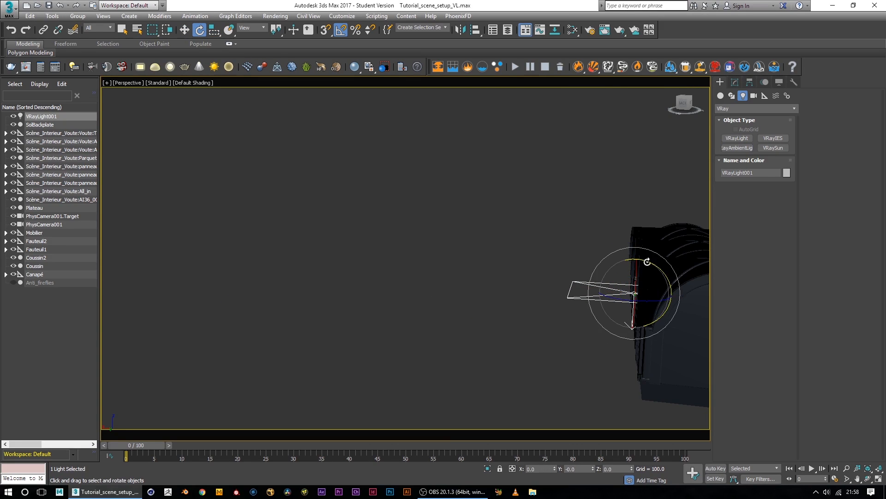
drag(649, 262, 606, 265)
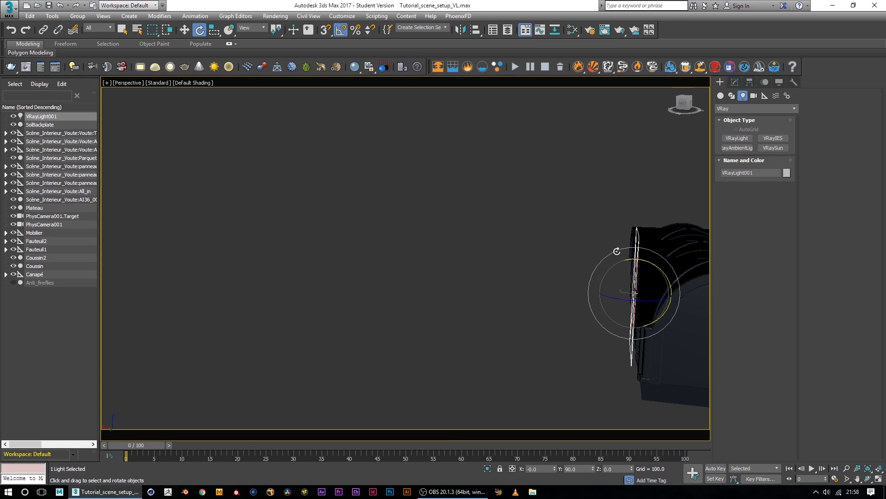
click(341, 30)
- Lower the upright light and scale it wider and shorter to match the arched window of the sofa's bay
alt+middle_drag(563, 286, 721, 268)
middle_drag(641, 265, 396, 222)
scroll(515, 265, up, 5)
mouse_move(555, 268)
alt+middle_down()
mouse_move(458, 277)
mouse_move(469, 267)
mouse_move(373, 252)
mouse_move(370, 244)
alt+middle_up()
scroll(438, 265, down, 5)
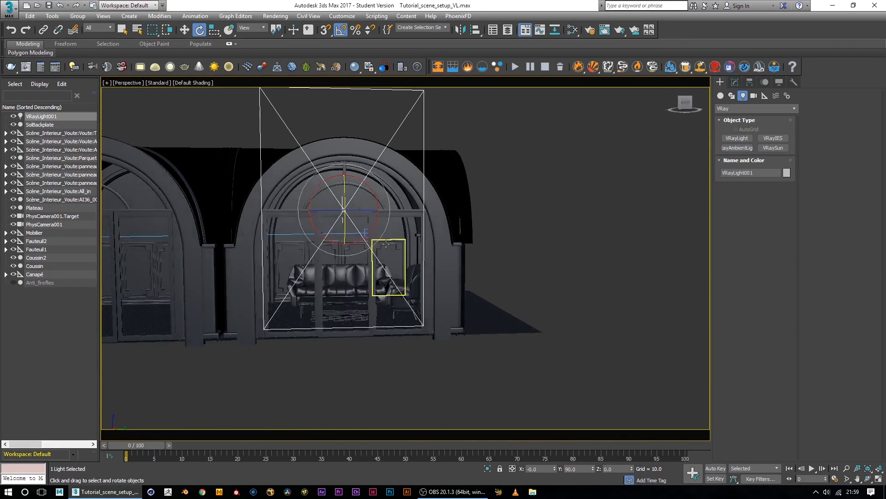
key(w)
drag(345, 175, 344, 201)
key(r)
key(r)
key(r)
drag(345, 192, 325, 229)
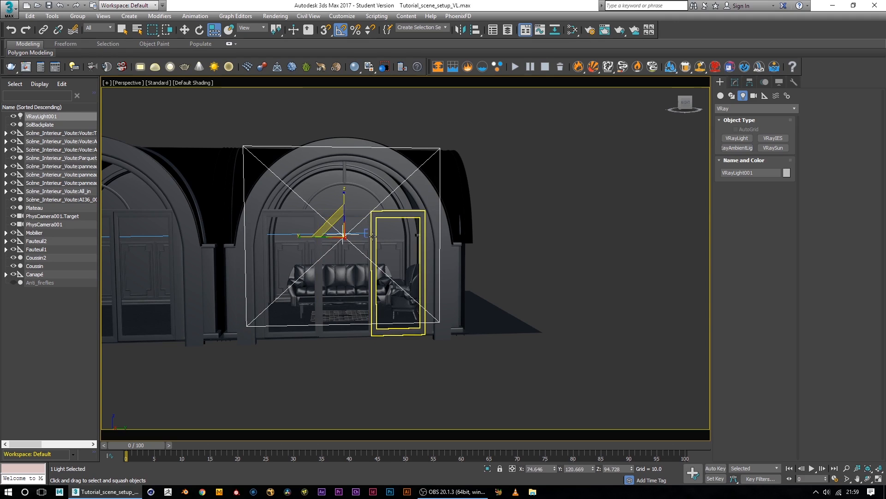
- Lower the light to about Z 158 and bring it closer to the facade, at about X 248
key(w)
drag(344, 198, 343, 216)
alt+middle_drag(343, 216, 280, 253)
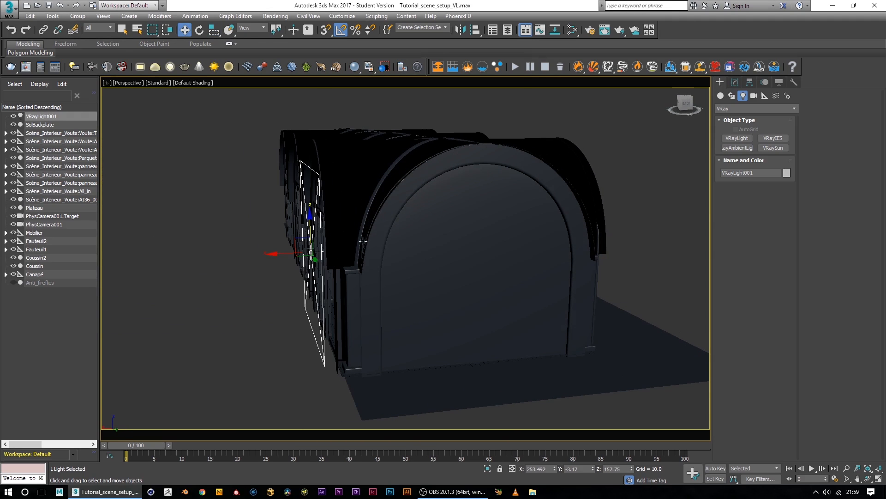
drag(277, 252, 277, 251)
alt+middle_drag(277, 251, 318, 255)
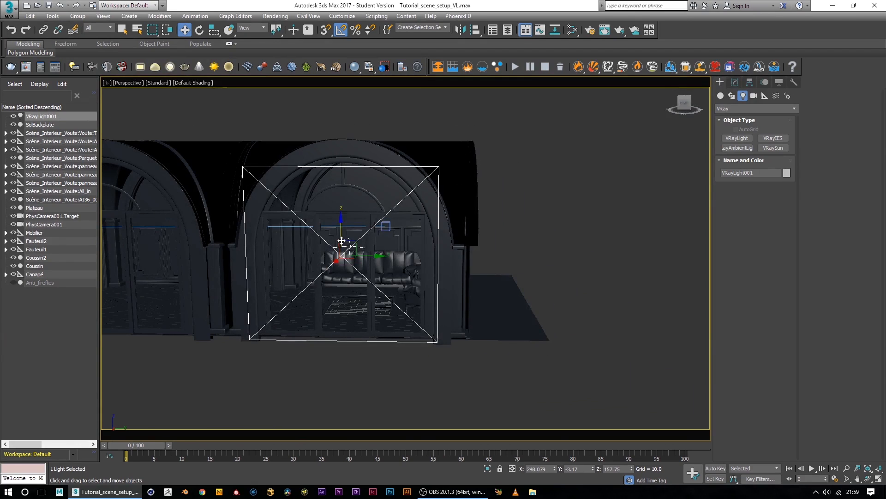
- Scale the light slightly taller and shift it along Y to about 11.4 to centre it on the arched window
key(r)
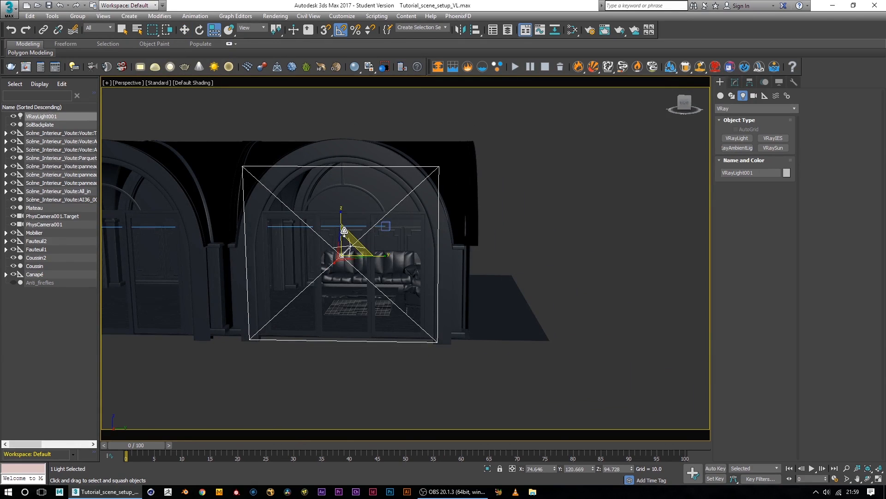
drag(345, 230, 342, 209)
key(w)
click(381, 254)
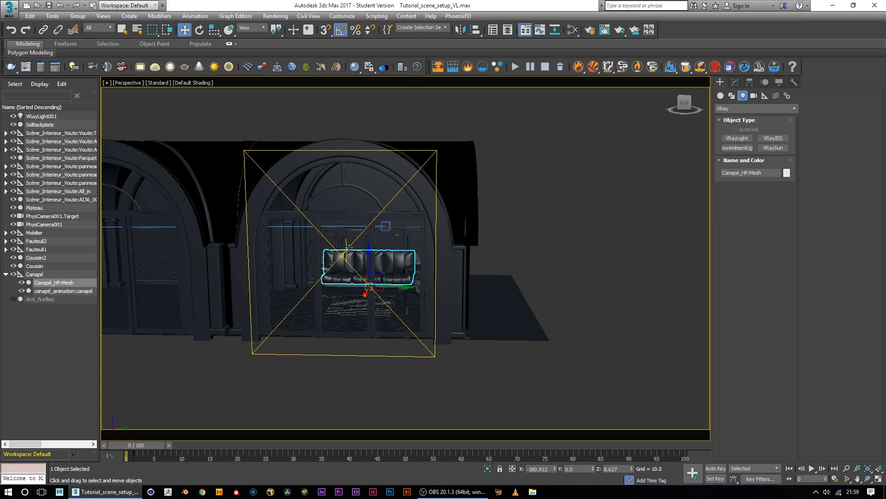
click(295, 152)
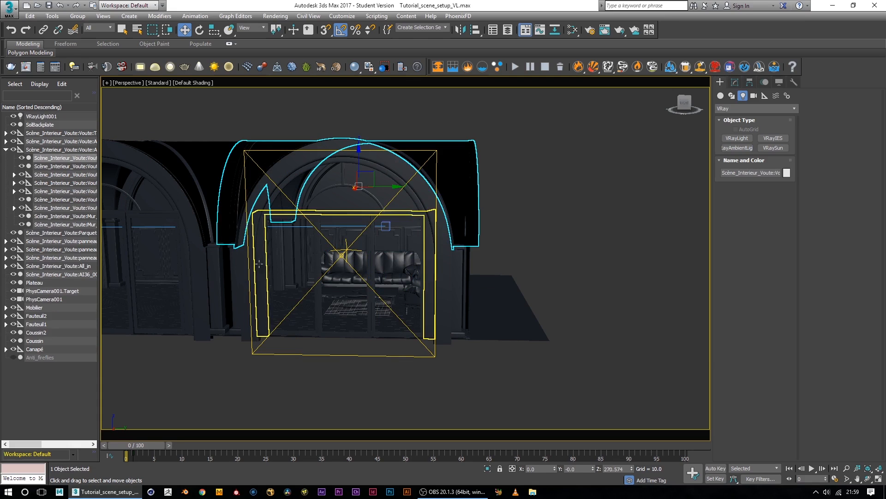
click(41, 116)
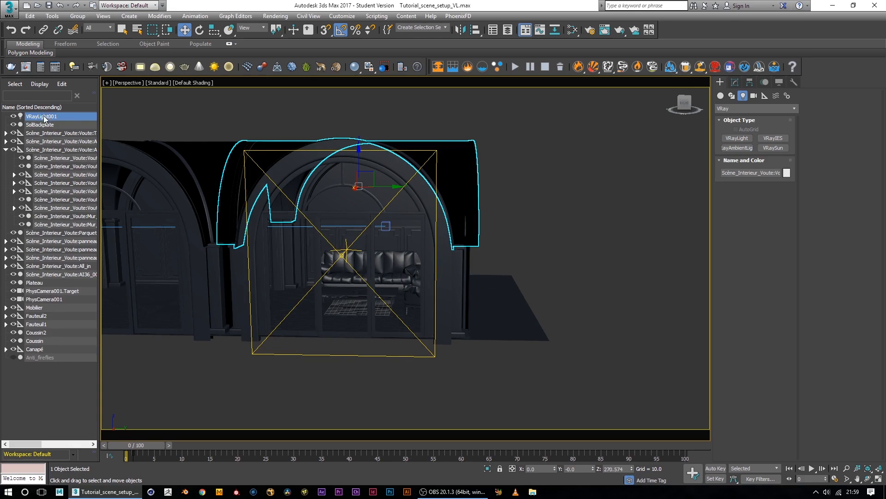
drag(377, 256, 386, 255)
- Clone the light as copies in front of the middle bay and the camera's bay, at about Y -452 and Y -919
alt+middle_drag(531, 272, 360, 320)
middle_drag(258, 341, 423, 366)
scroll(440, 378, down, 2)
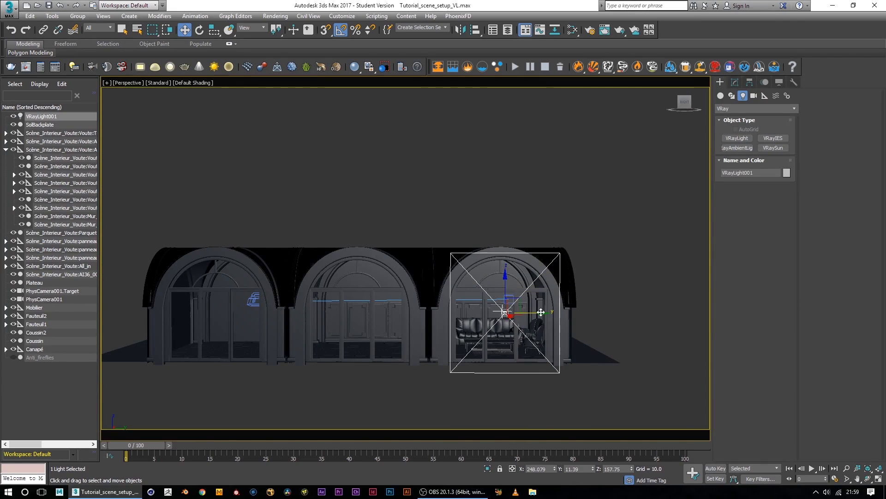
shift+drag(543, 313, 397, 323)
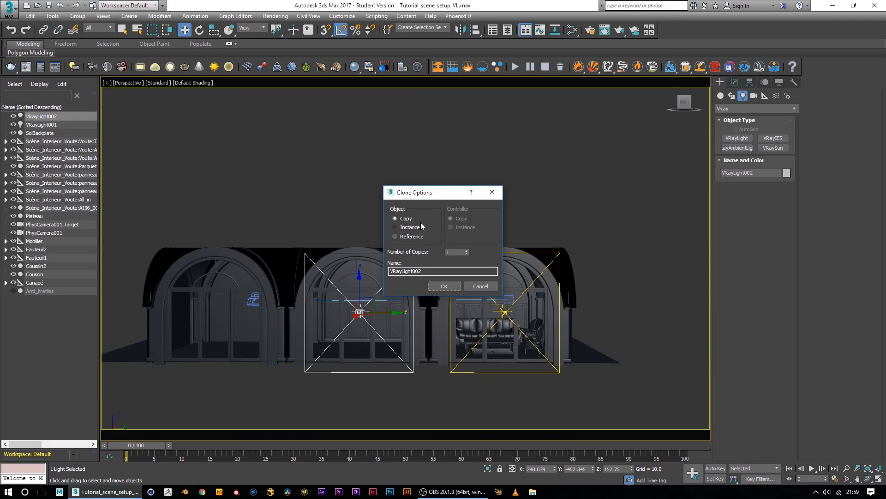
click(443, 286)
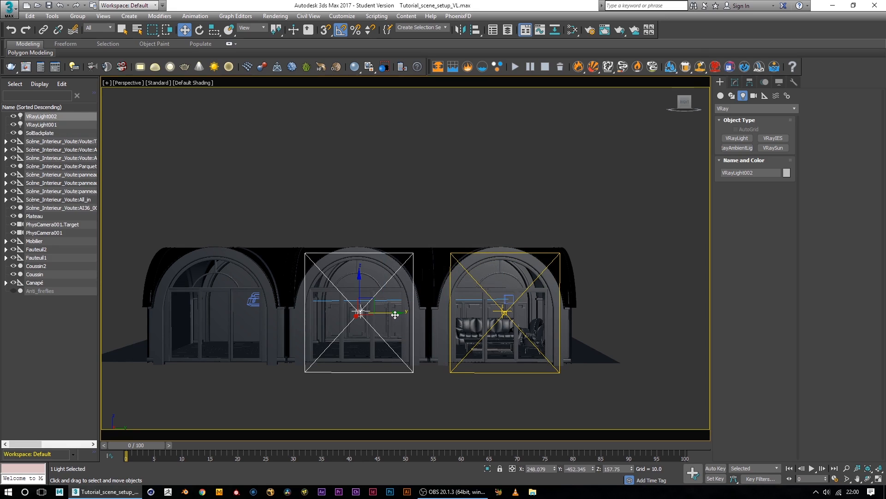
shift+drag(396, 313, 250, 314)
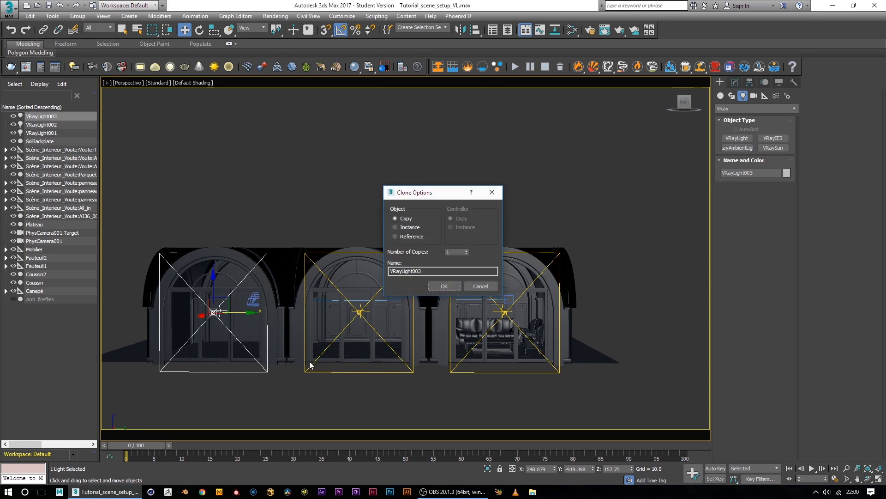
click(444, 287)
- Rename the original light in front of the sofa's bay as Area_Main
mouse_move(416, 351)
alt+middle_down()
mouse_move(376, 373)
mouse_move(466, 399)
mouse_move(404, 391)
mouse_move(376, 366)
mouse_move(370, 395)
alt+middle_up()
alt+middle_drag(428, 390, 404, 379)
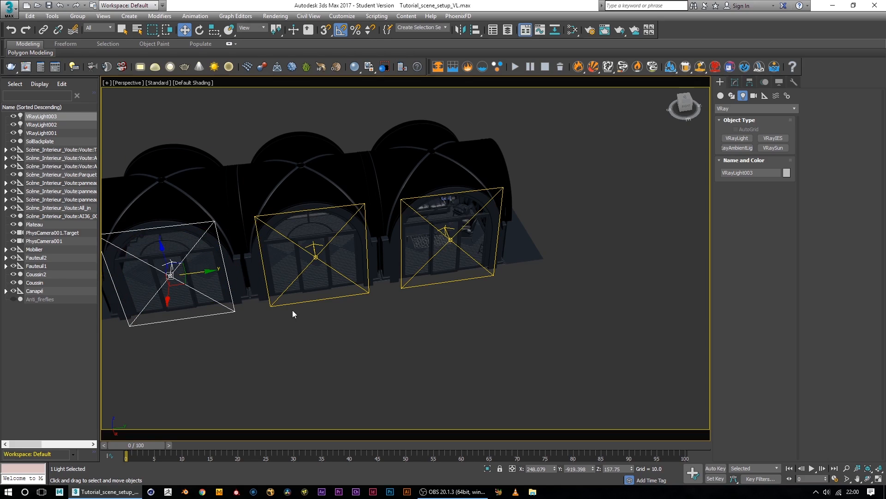
alt+middle_drag(414, 319, 352, 255)
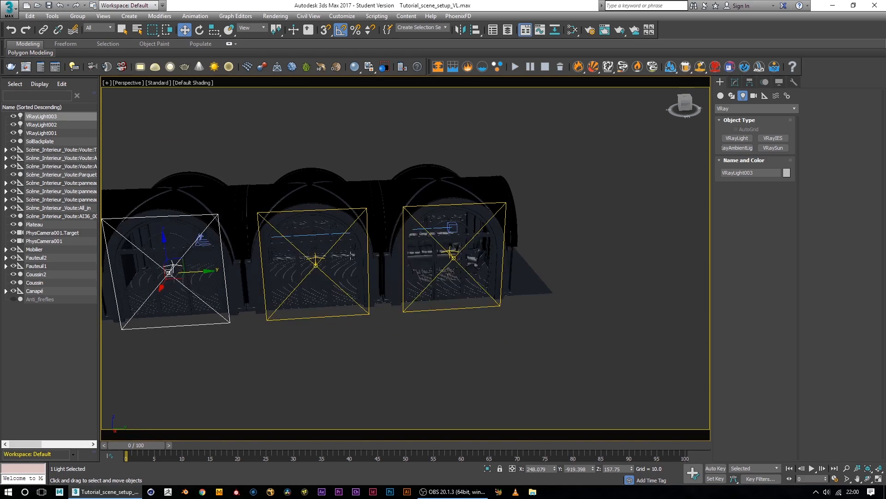
click(49, 134)
click(50, 134)
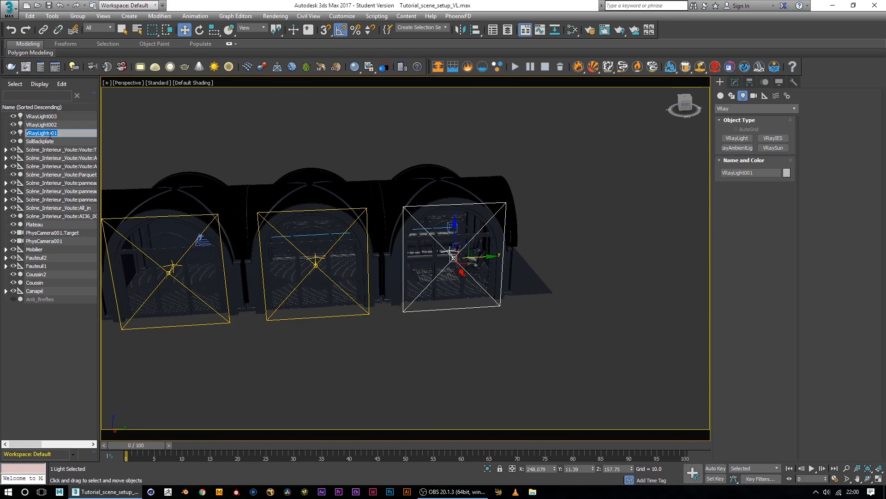
text(Area_Main)
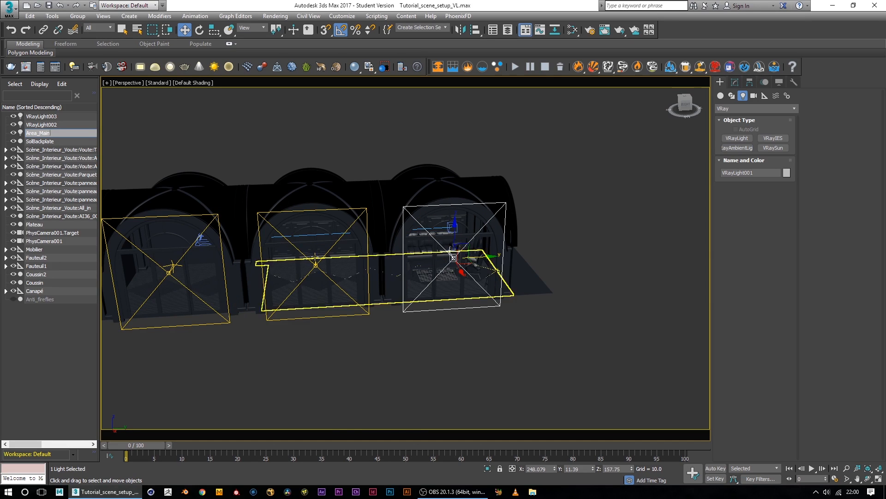
- Rename the middle bay's light as Area_2 and the light in front of the camera's bay as Area3
click(43, 125)
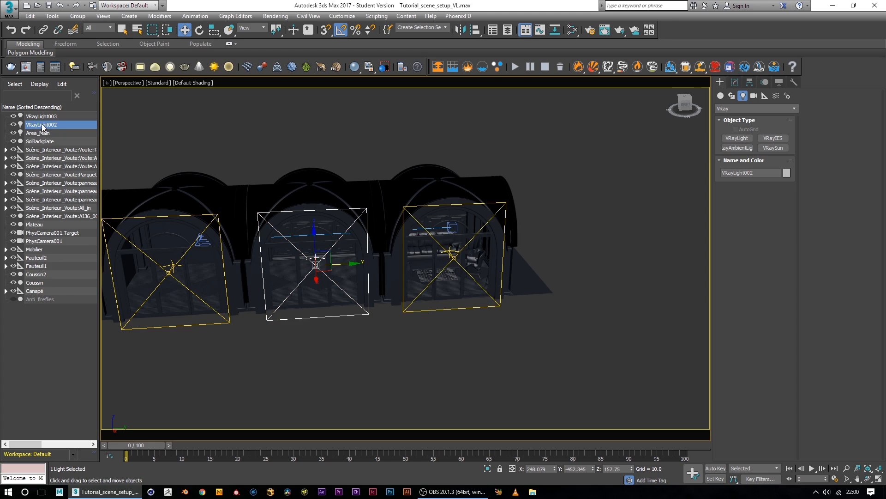
click(43, 125)
text(Area_2)
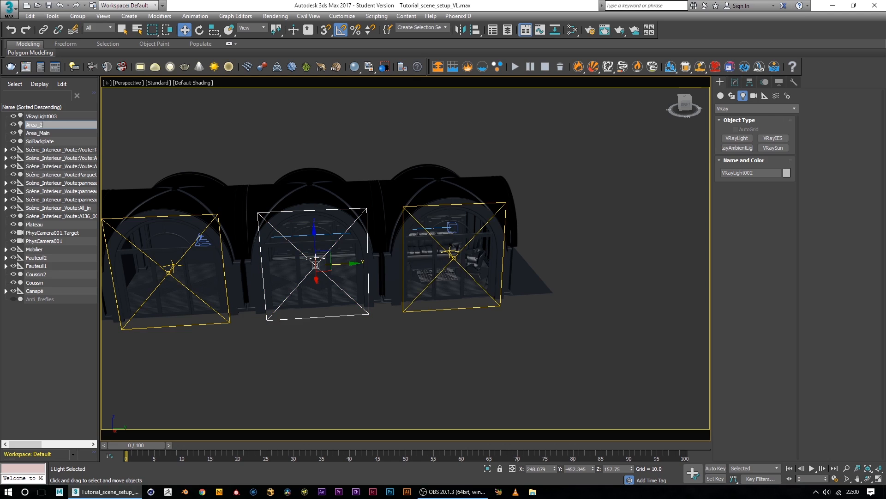
key(Return)
click(52, 116)
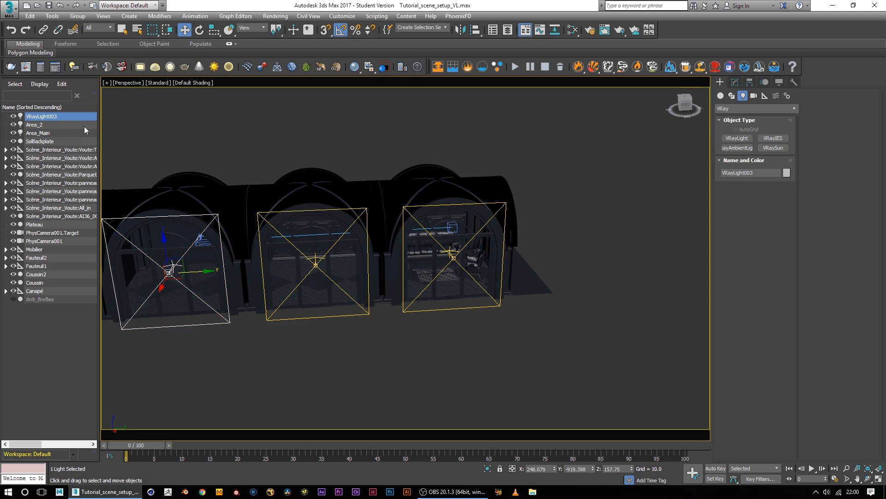
click(38, 117)
text(Area3)
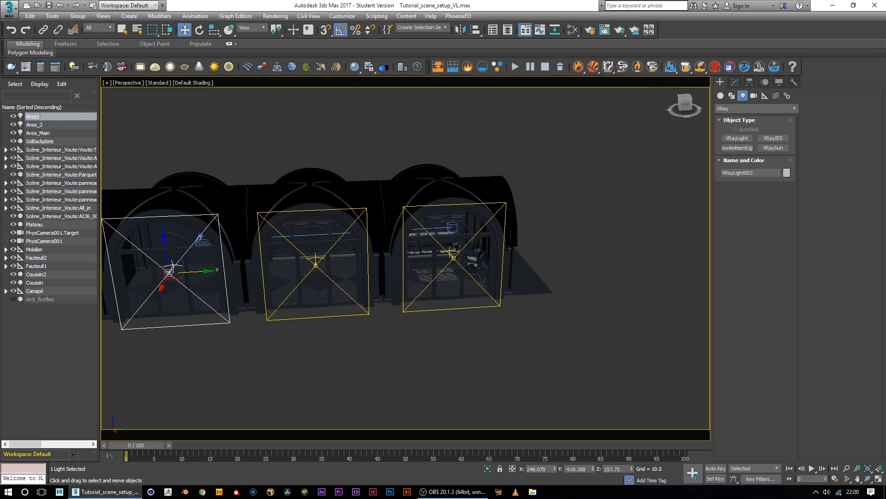
- Open the render setup and turn off hidden lights in the V-Ray RT global switches
key(Return)
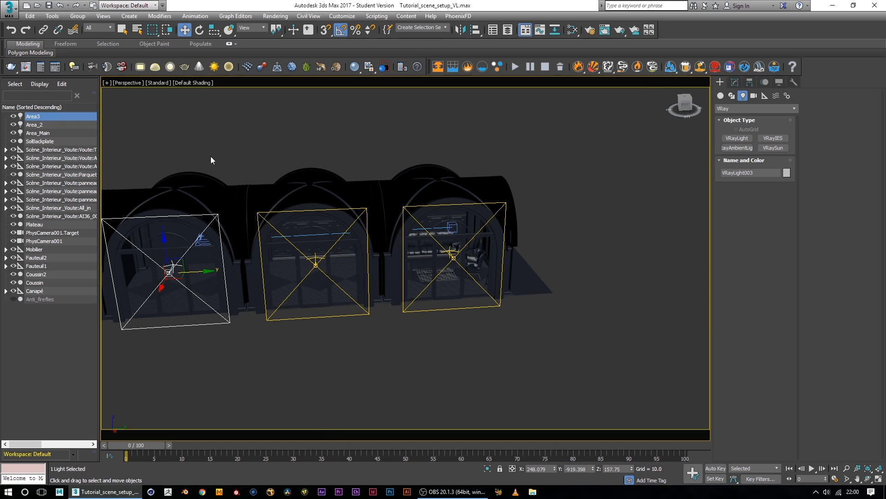
click(590, 30)
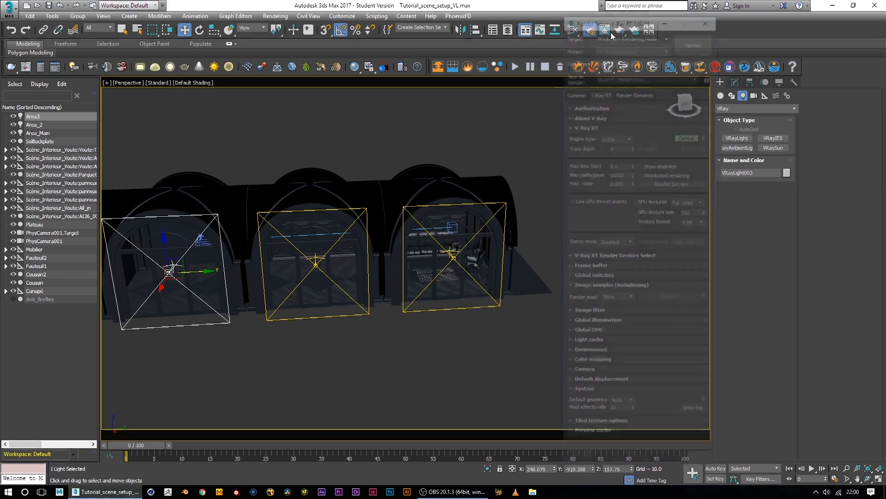
drag(640, 21, 631, 35)
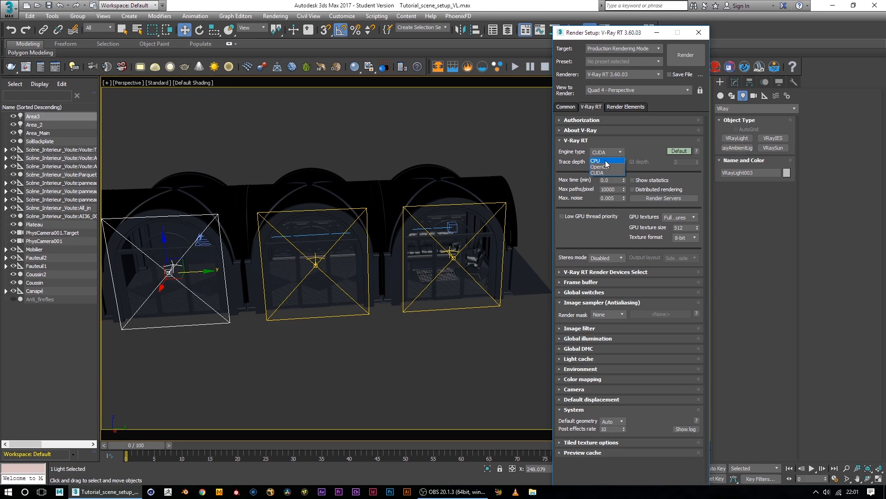
click(609, 137)
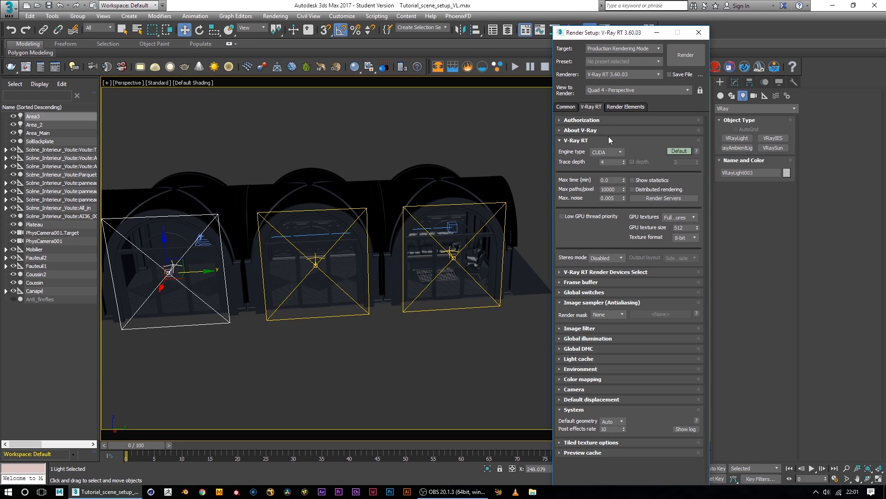
double_click(612, 162)
click(634, 270)
click(561, 292)
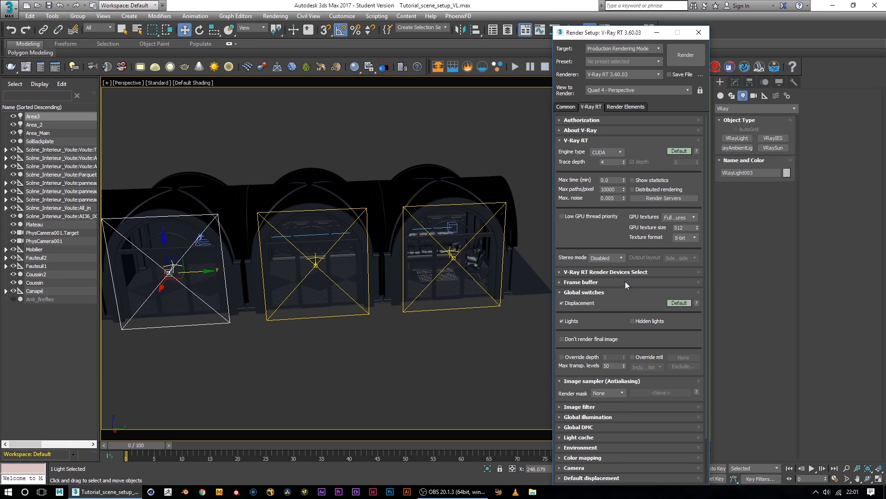
click(632, 321)
drag(707, 142, 702, 110)
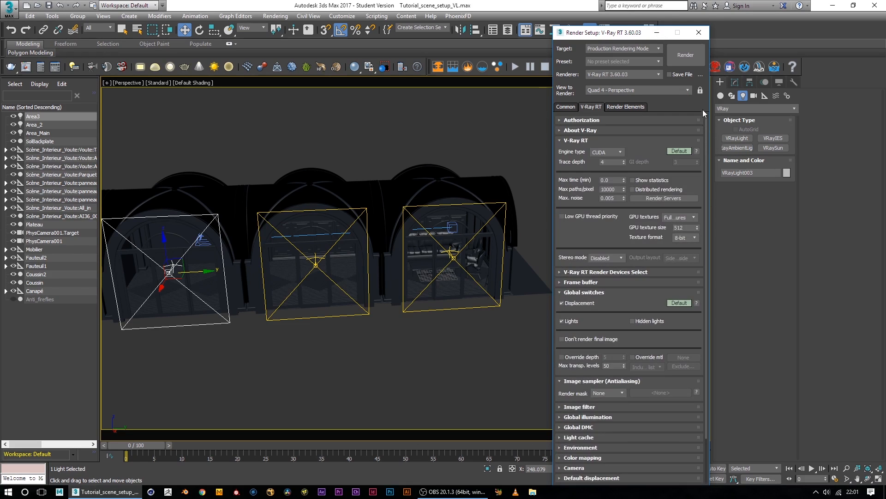
- Review the V-Ray RT engine types, choosing CUDA, and look through the available renderers without switching from V-Ray RT
click(611, 153)
click(607, 173)
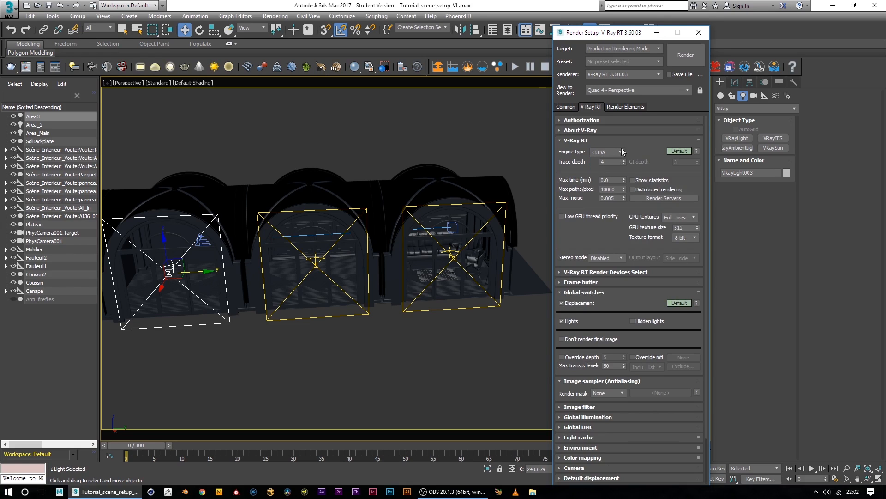
click(615, 152)
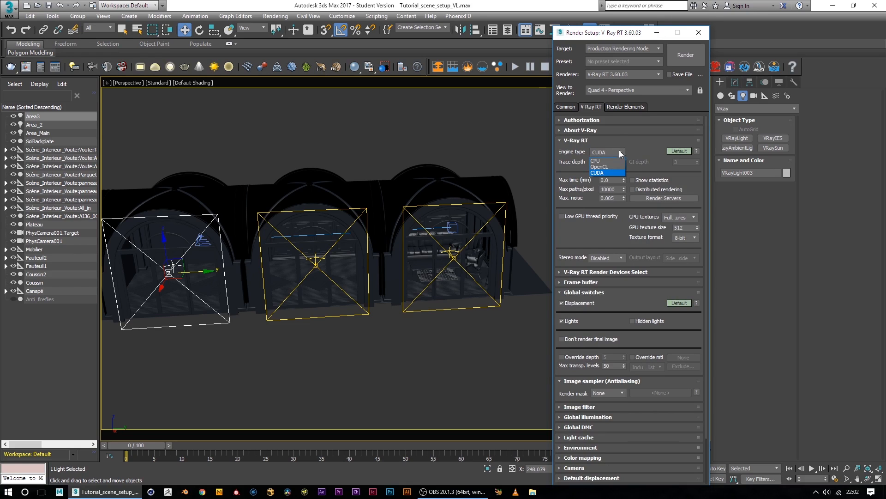
click(632, 147)
click(647, 75)
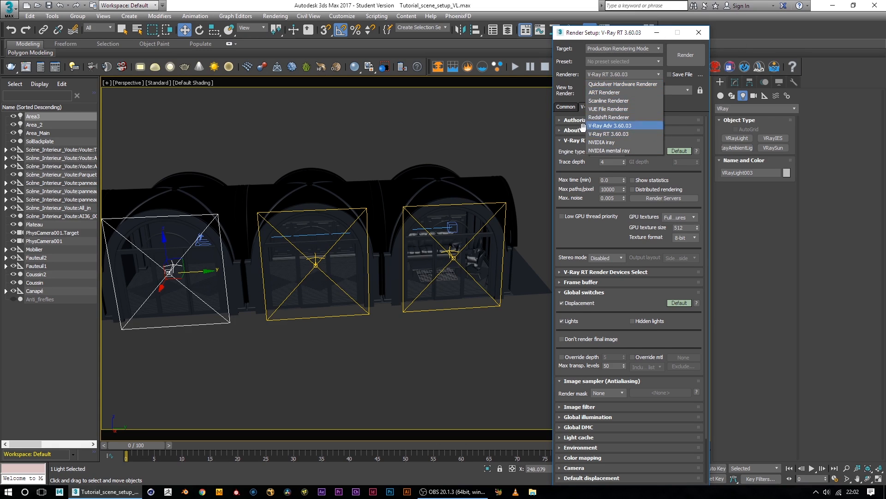
click(623, 36)
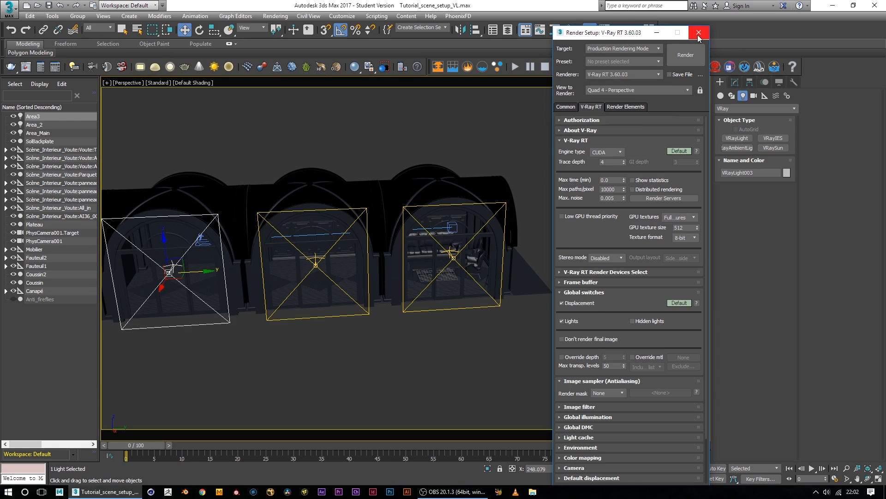
- Switch the viewport from the perspective view to the PhysCamera001 view
drag(616, 36, 722, 26)
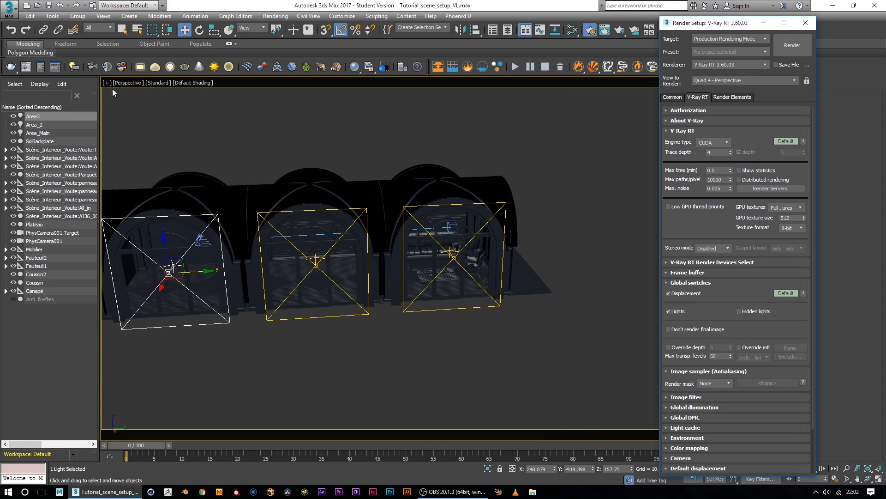
click(128, 84)
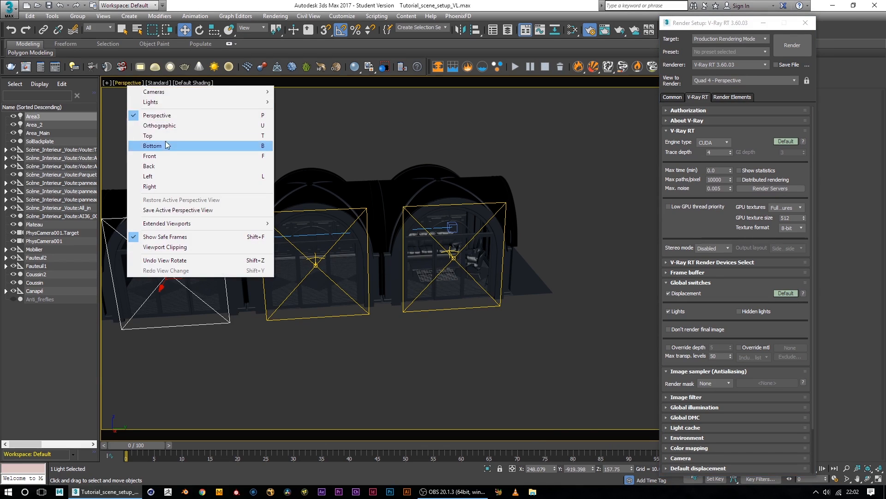
mouse_move(171, 96)
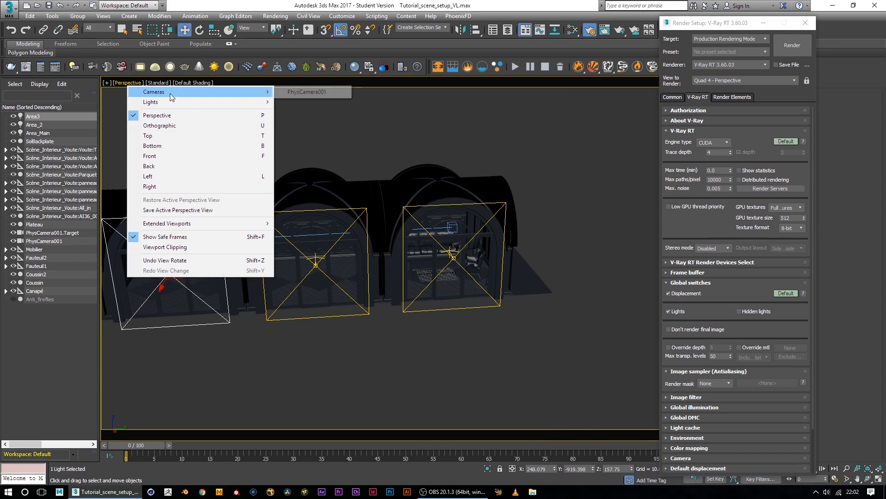
click(311, 88)
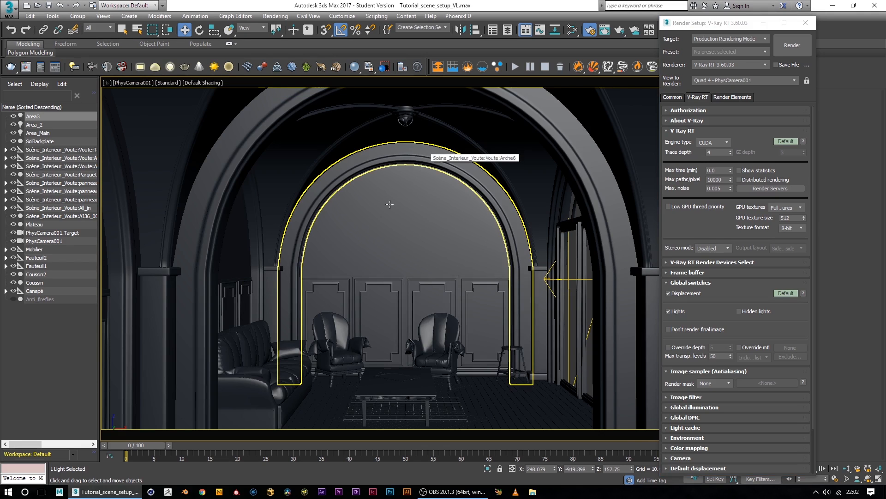
key(p)
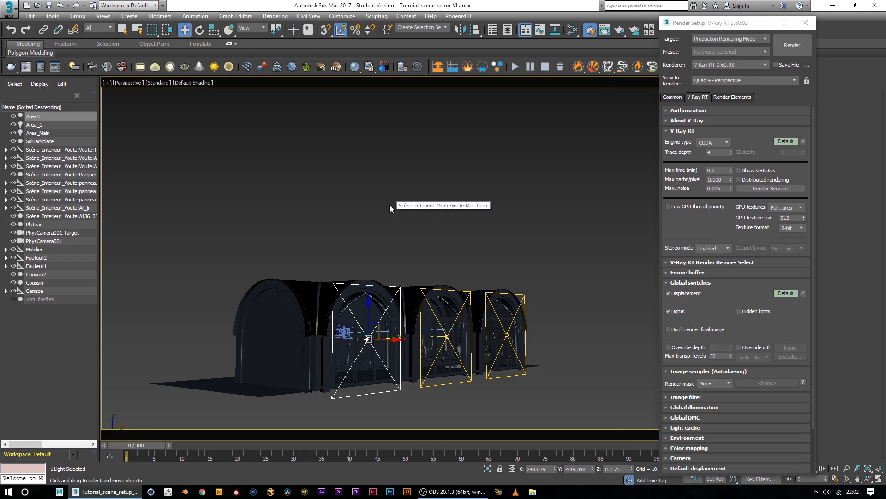
key(c)
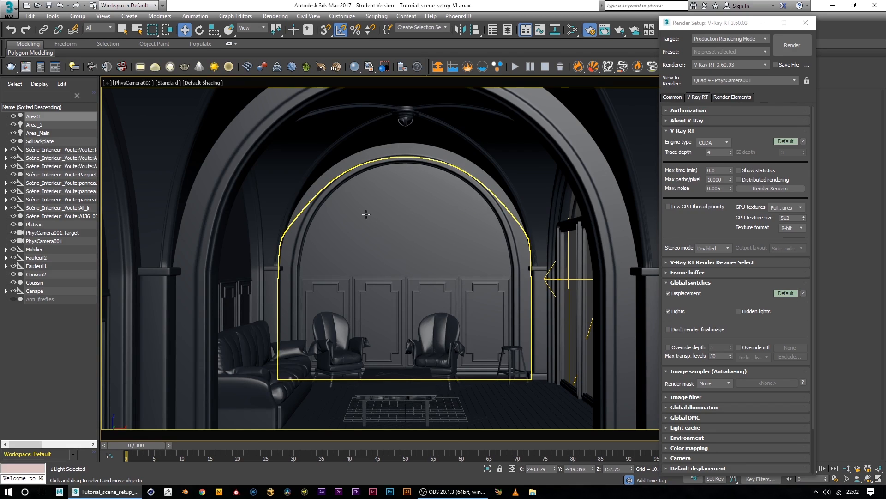
- Hide the Area3 and Area_2 lights, leaving Area_Main as the only visible light
drag(745, 27, 699, 34)
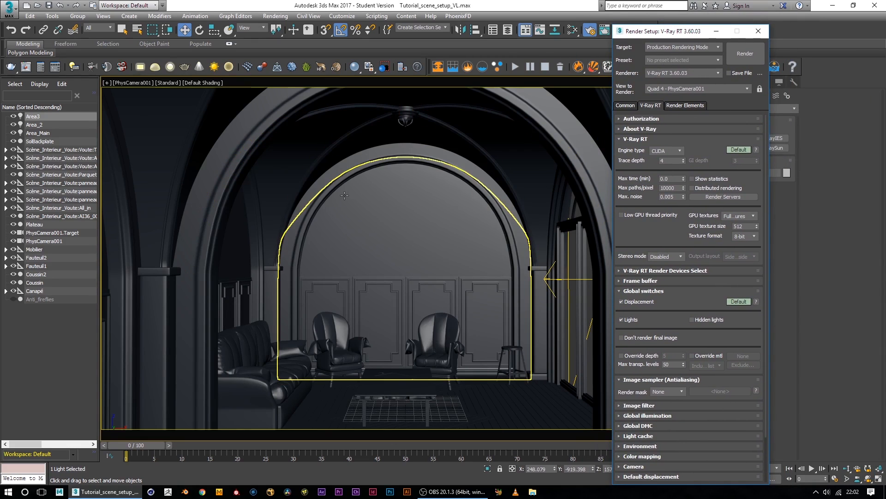
click(14, 116)
click(13, 124)
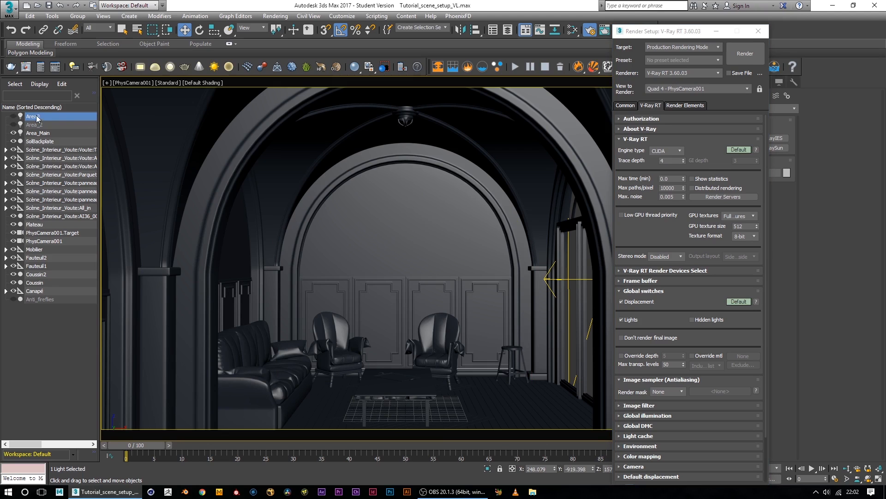
- Move the Area_Main light along X to about 239.2, slightly closer to its window
click(716, 31)
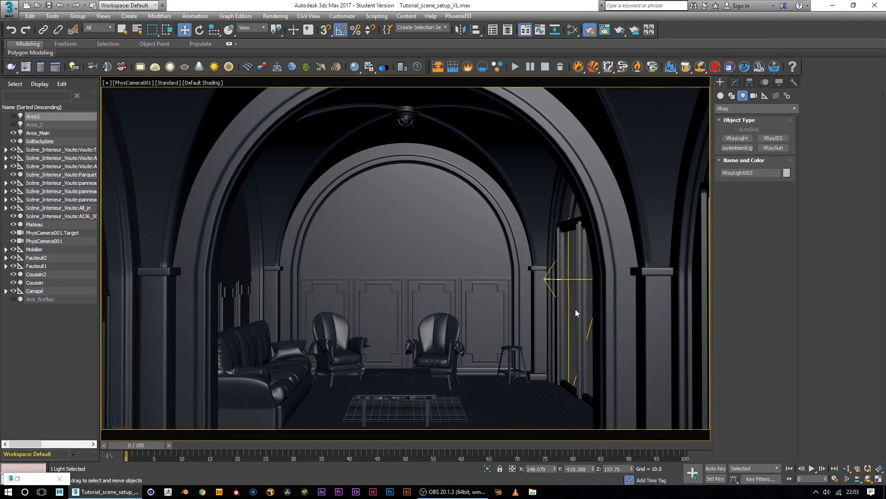
click(568, 279)
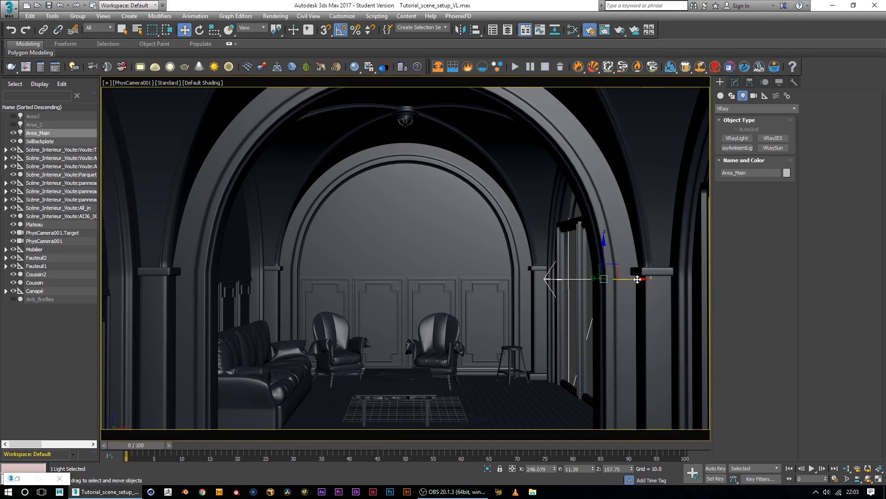
drag(639, 278, 633, 278)
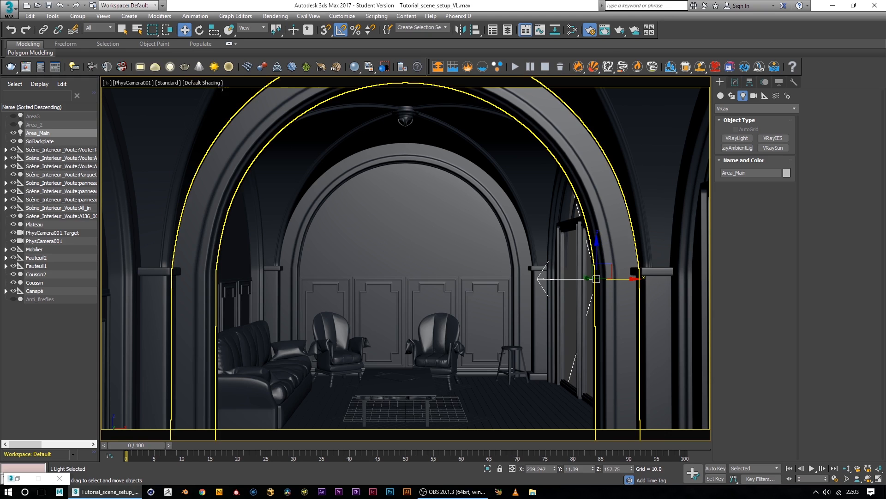
- Render the PhysCamera001 view lit by Area_Main alone, inspect the image, and stop the render
click(18, 481)
click(752, 55)
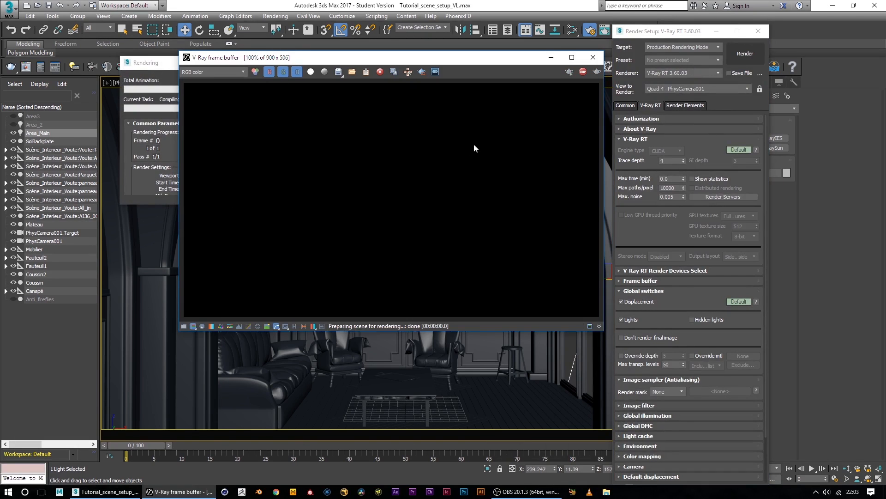
drag(391, 63, 619, 83)
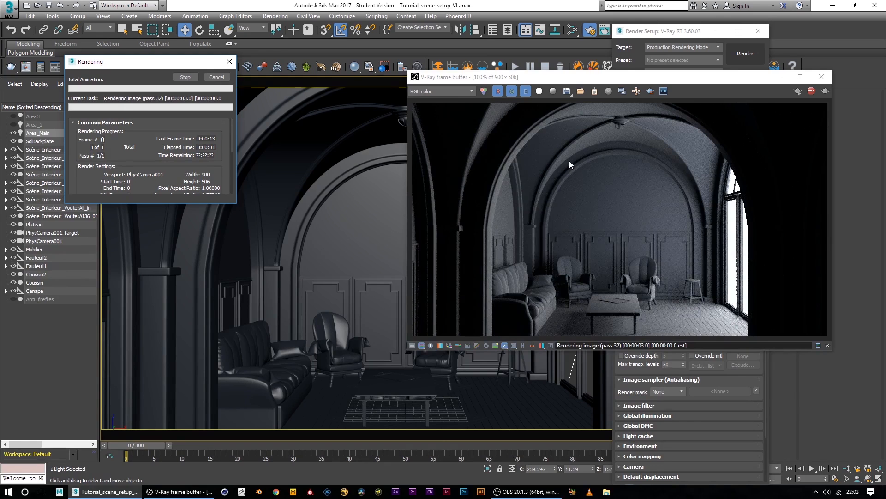
drag(461, 76, 123, 56)
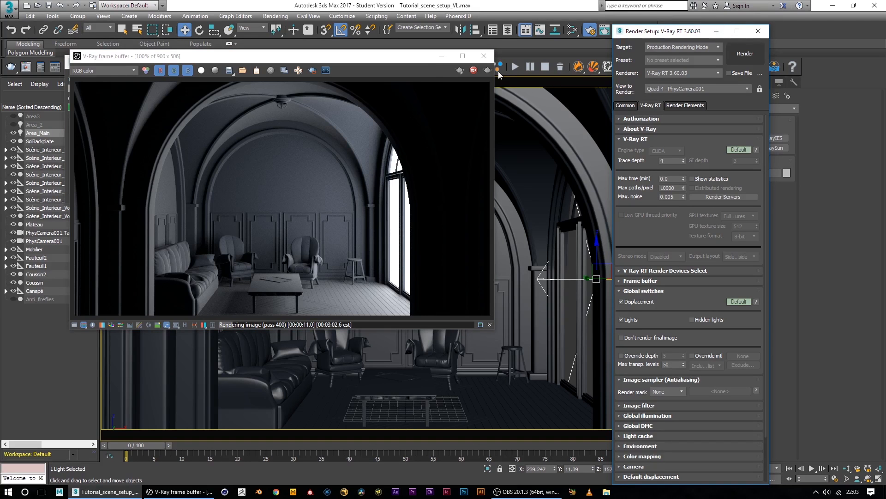
click(474, 71)
click(442, 55)
- Show Area_2, hide Area_Main, and start an interactive render of the camera view
click(13, 124)
click(13, 132)
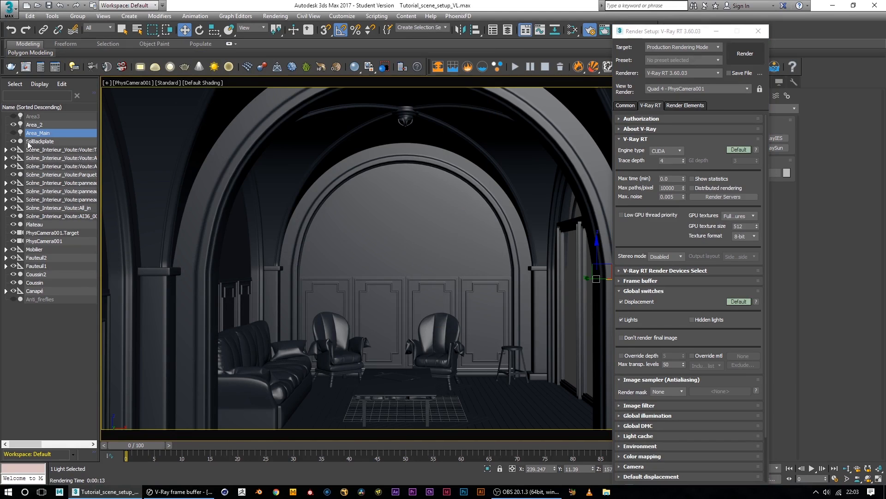
click(179, 491)
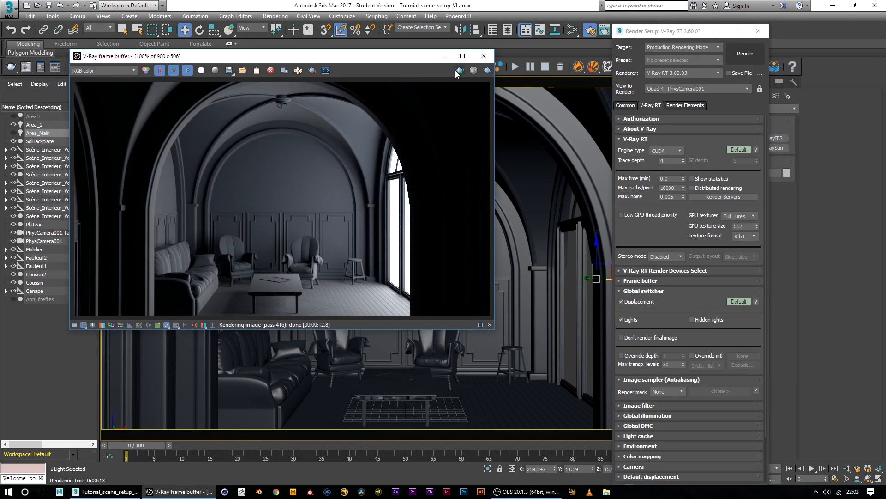
click(410, 81)
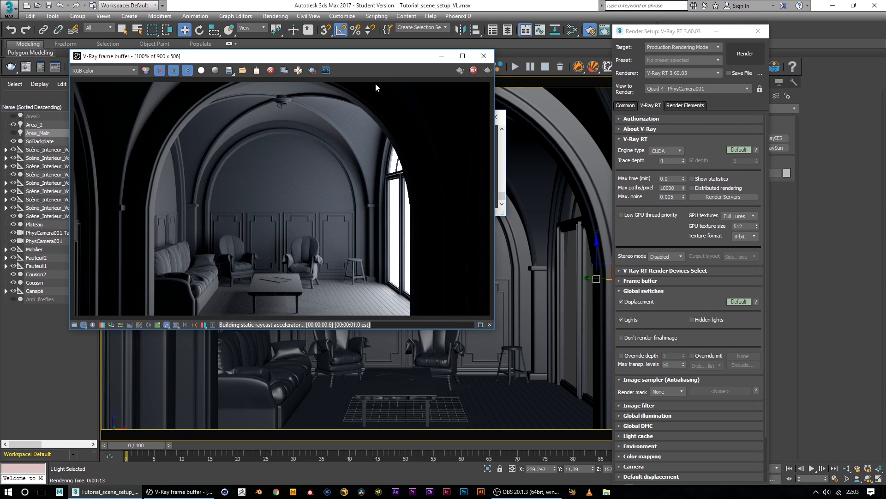
drag(304, 58, 607, 57)
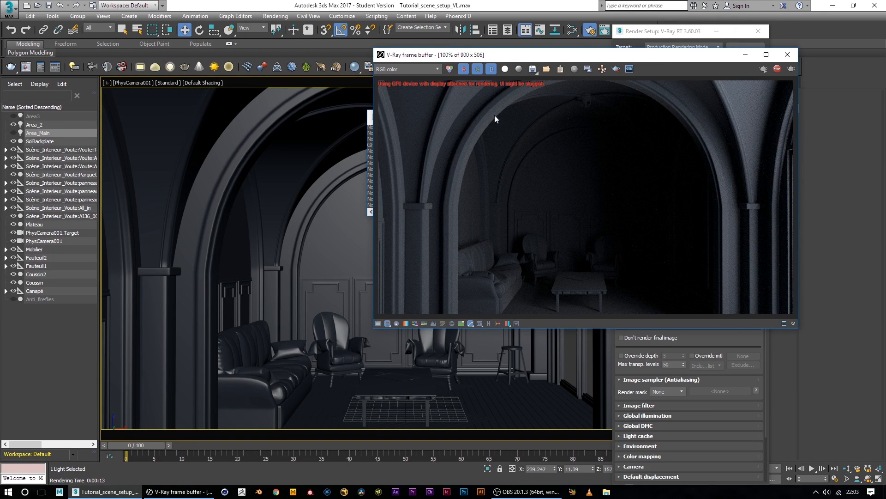
- Preview Area3 alone in the interactive render, and hide it again with Area_2 and Area_Main both shown
click(13, 116)
click(13, 124)
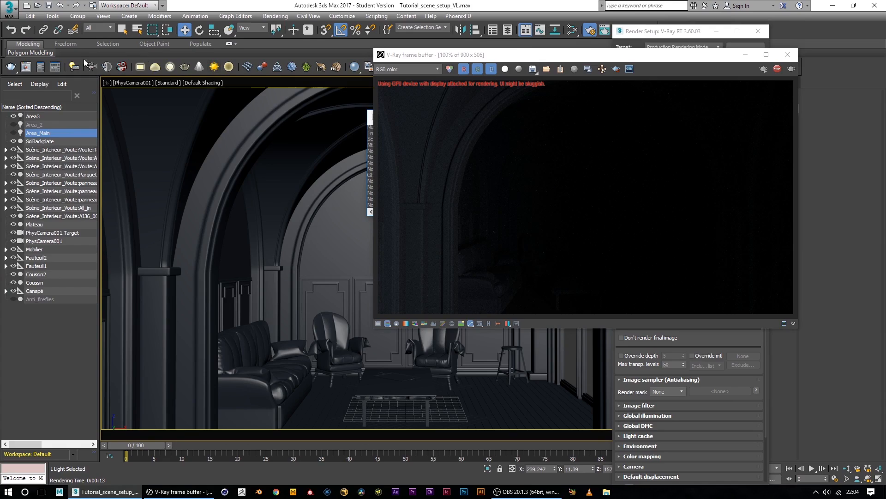
click(13, 116)
click(13, 125)
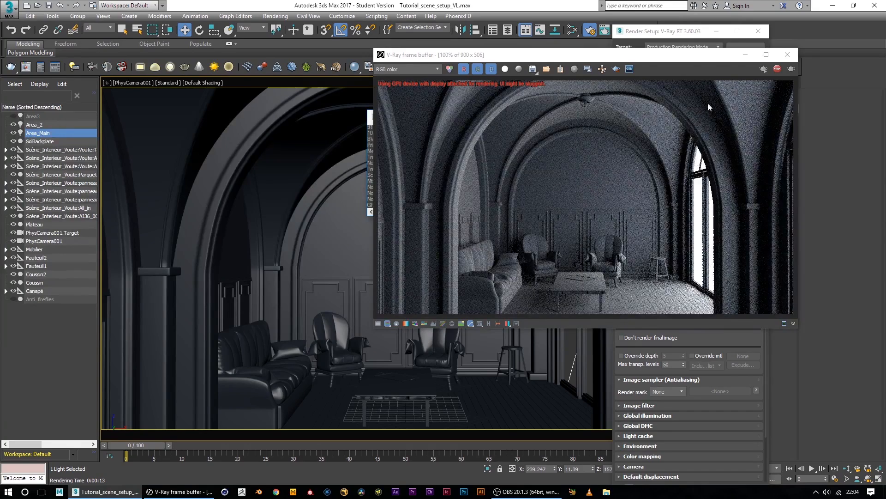
drag(683, 56, 438, 47)
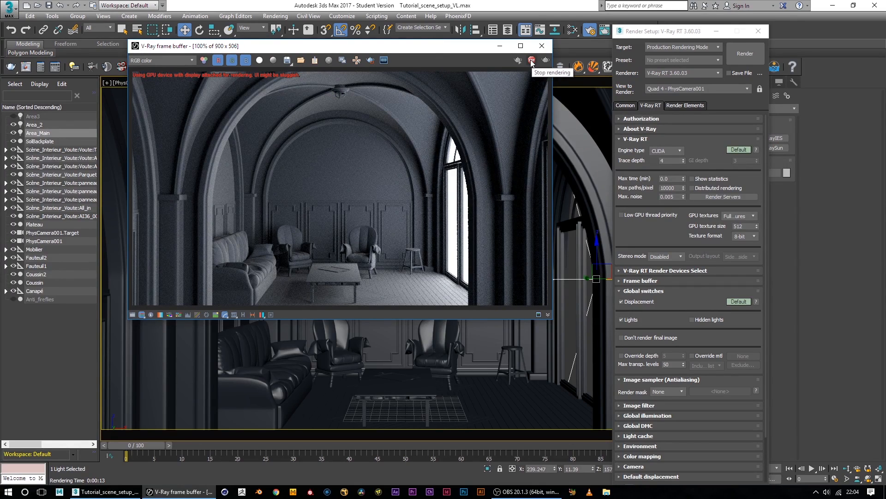
- Open the parameters of the Area_Main light and set its colour mode to Temperature
click(716, 31)
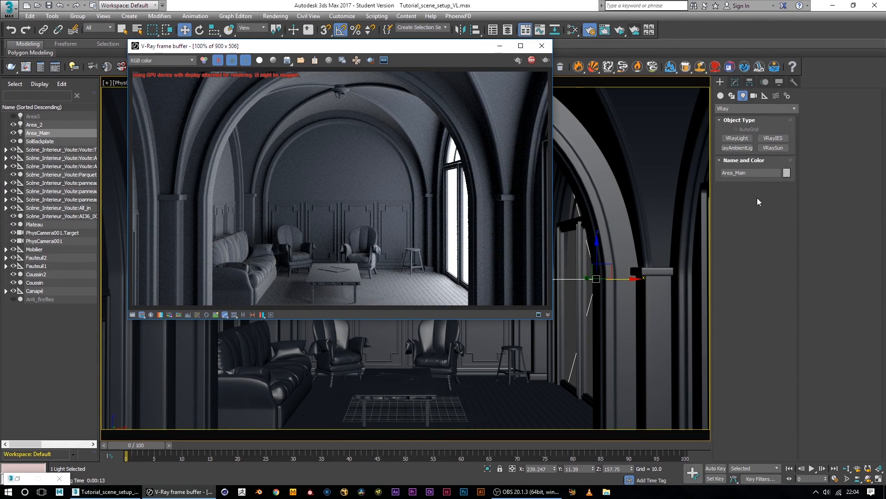
double_click(38, 133)
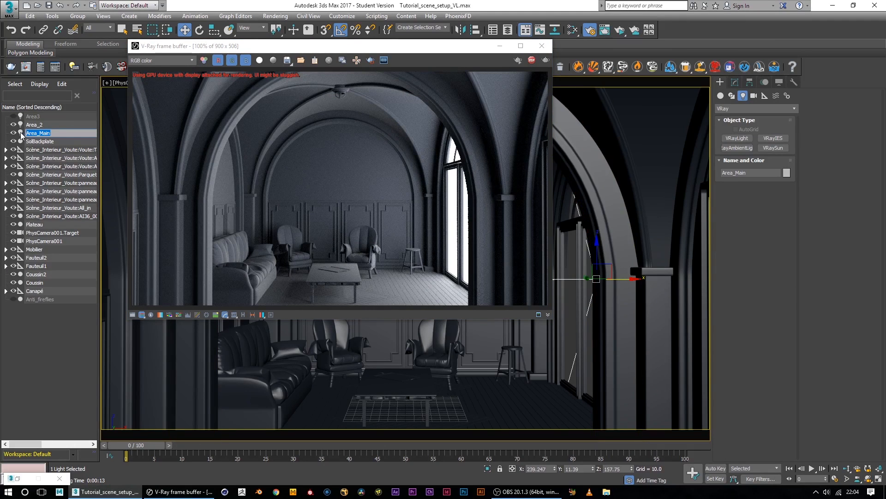
click(82, 135)
click(735, 82)
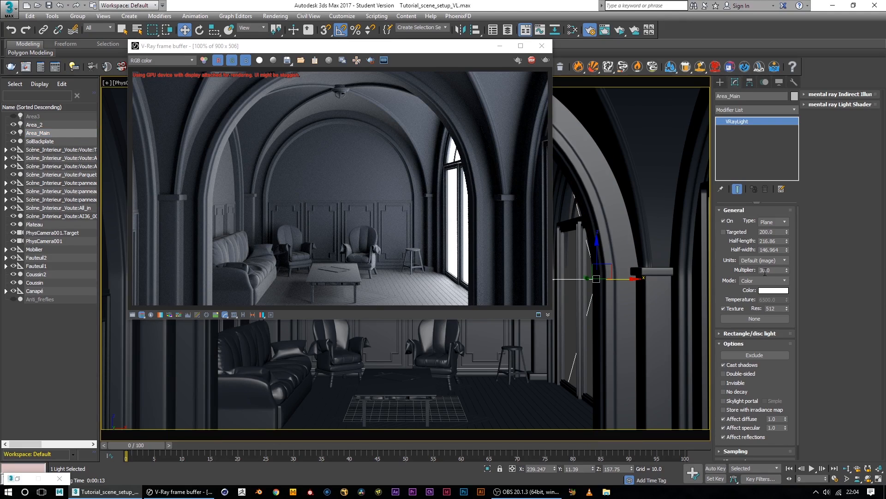
click(761, 280)
click(761, 292)
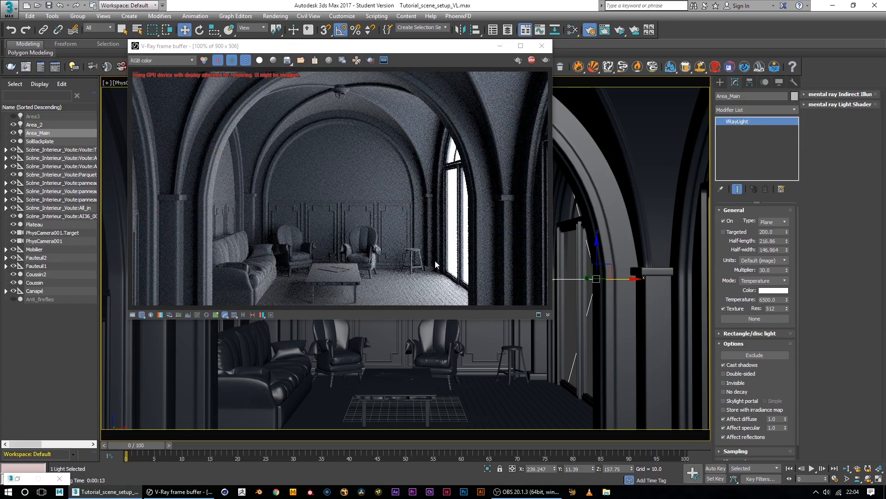
- Set the Area_Main light's multiplier to 20
double_click(775, 270)
text(20)
key(Return)
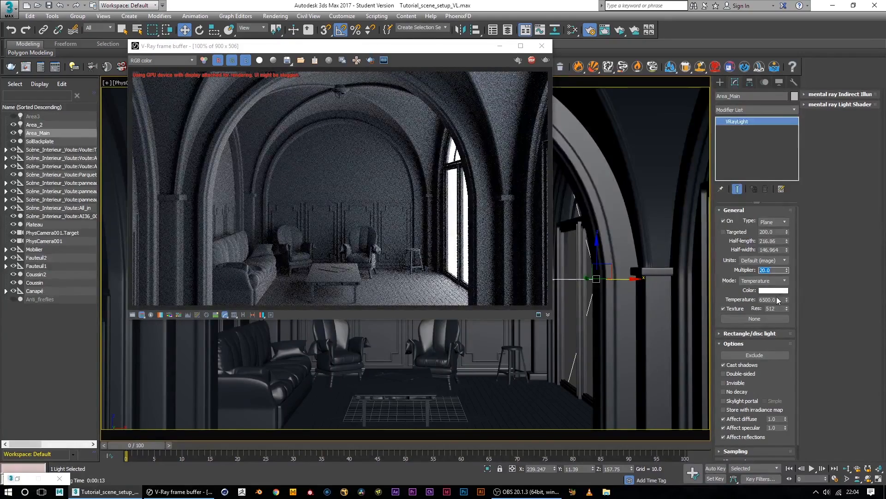
- Test the Area_Main light's colour temperature at 5500, 7500 and a much warmer value in the interactive render, and set it back to 6500
double_click(778, 300)
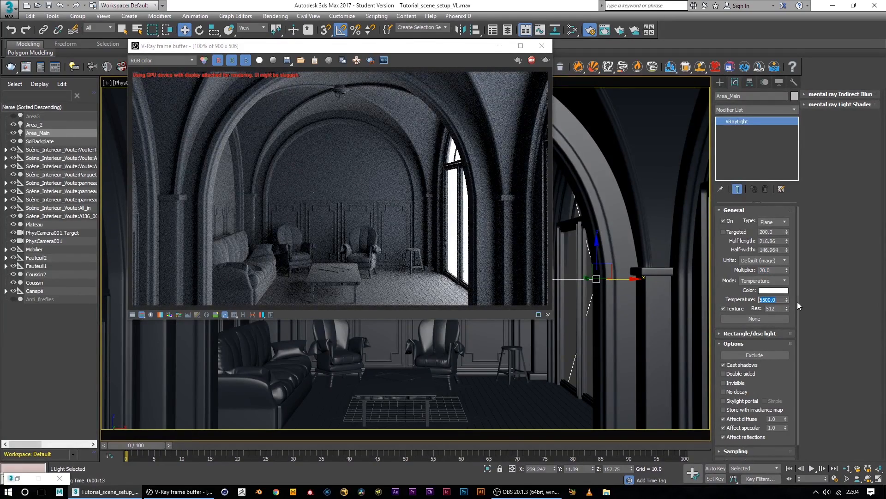
text(5500)
key(Return)
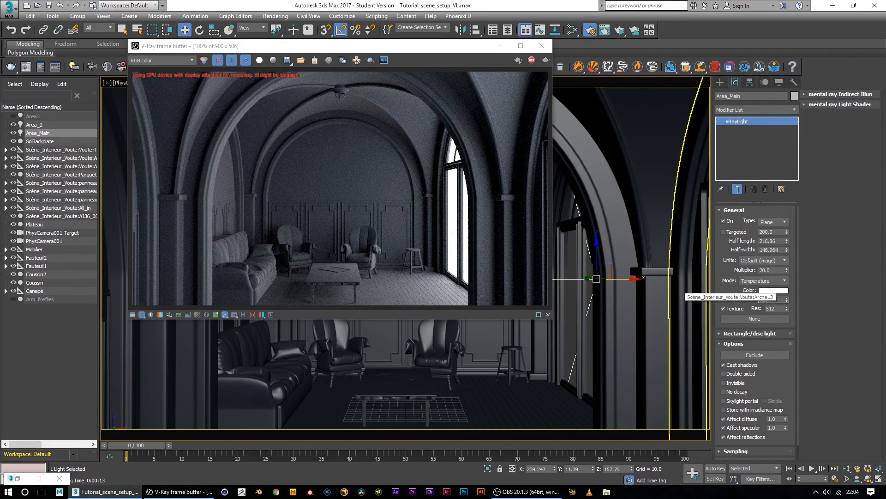
text(7500)
key(Return)
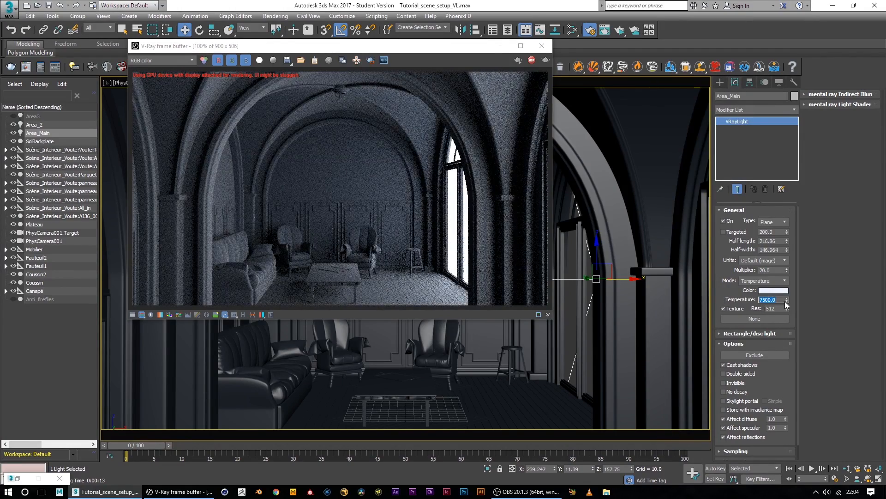
text(350)
key(Return)
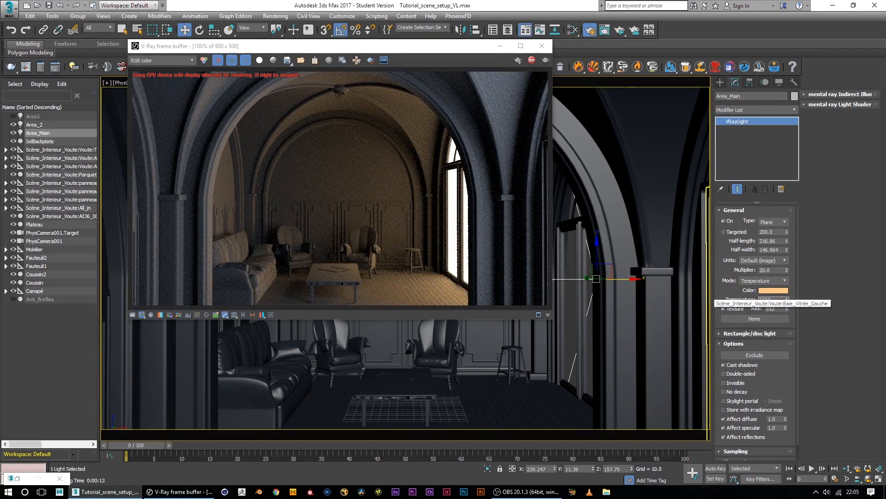
text(6500)
key(Return)
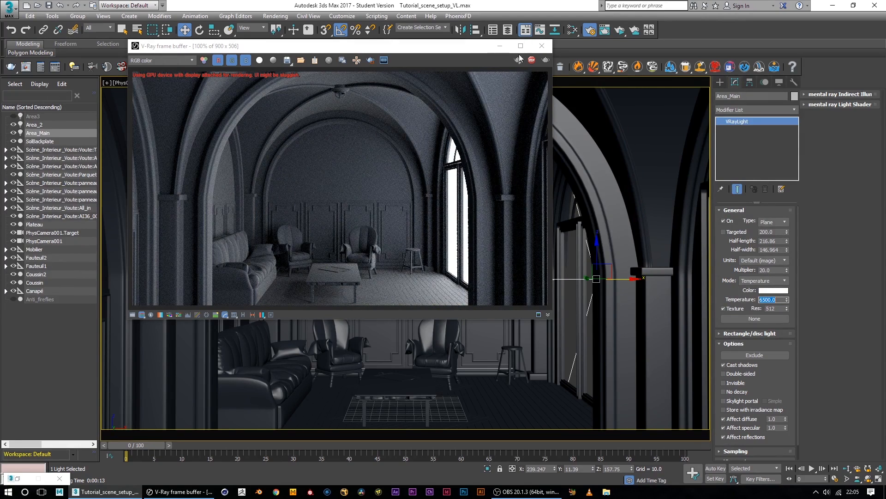
- Hide the Area_Main and Area_2 lights, and stop the interactive render
click(500, 46)
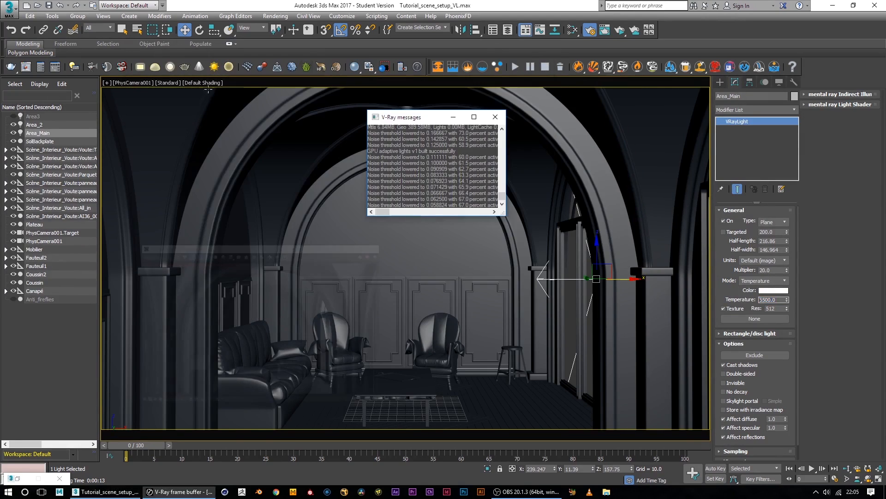
click(13, 133)
click(14, 125)
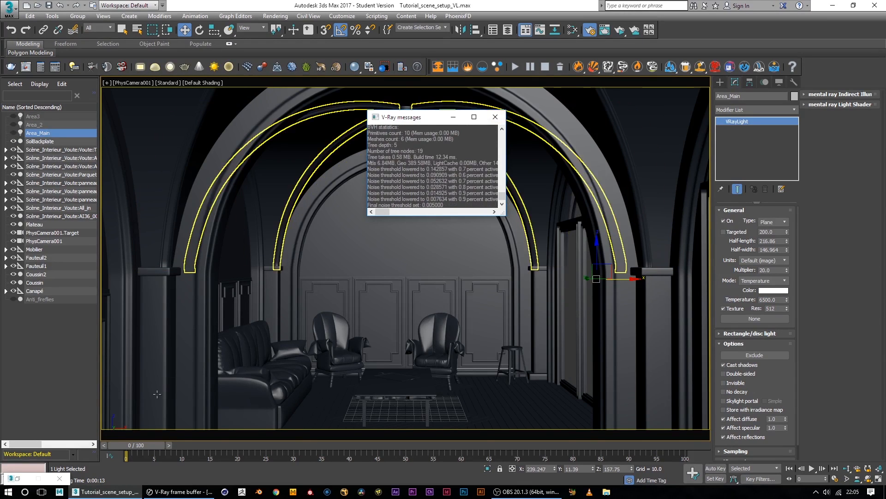
click(176, 492)
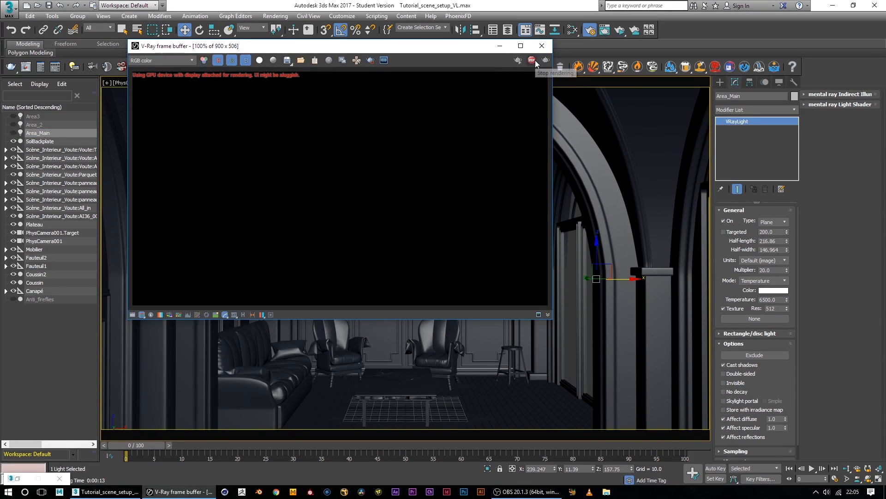
click(500, 46)
click(546, 213)
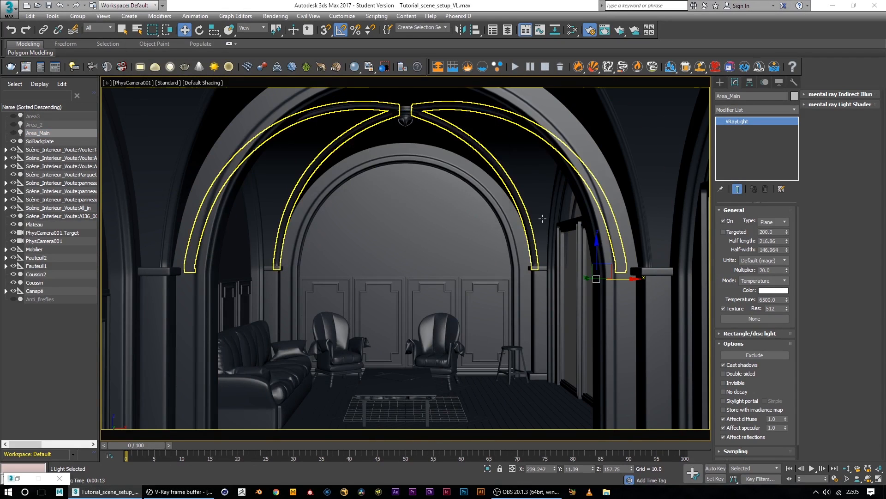
click(521, 261)
key(ctrl+z)
- Switch the camera viewport to Perspective and frame the whole building from outside its three arched windows
click(135, 84)
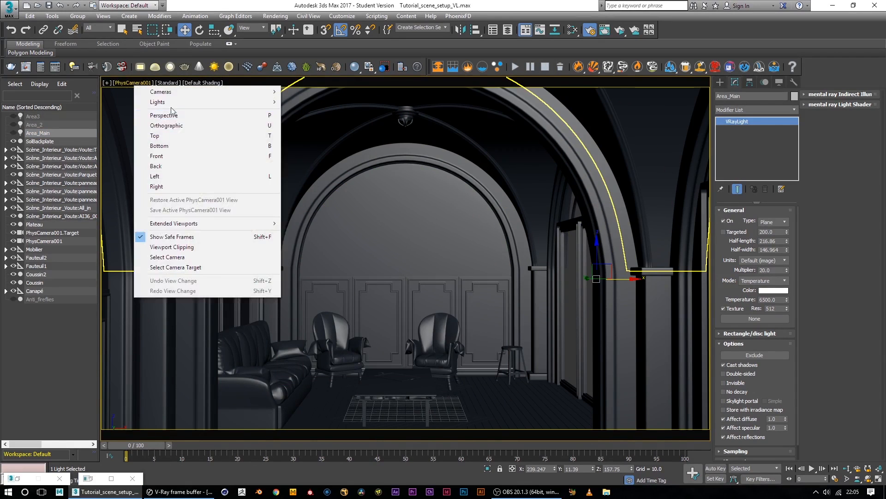
click(183, 115)
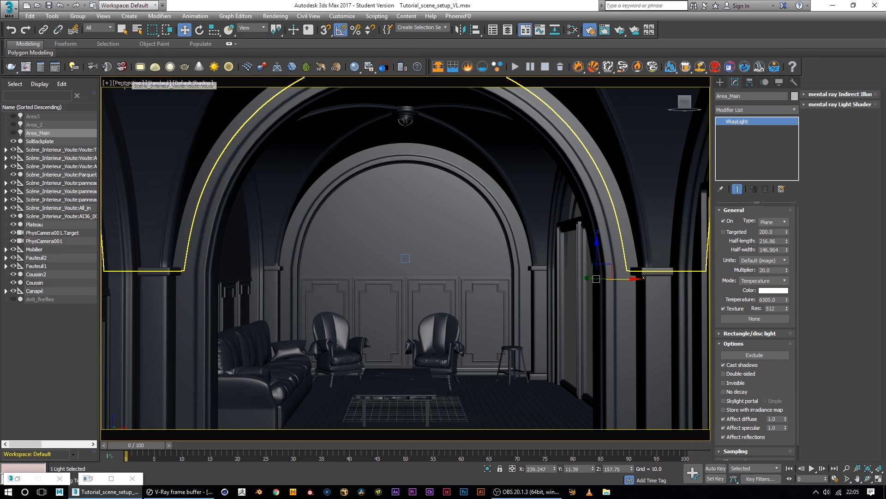
alt+middle_drag(416, 275, 482, 328)
scroll(409, 288, down, 8)
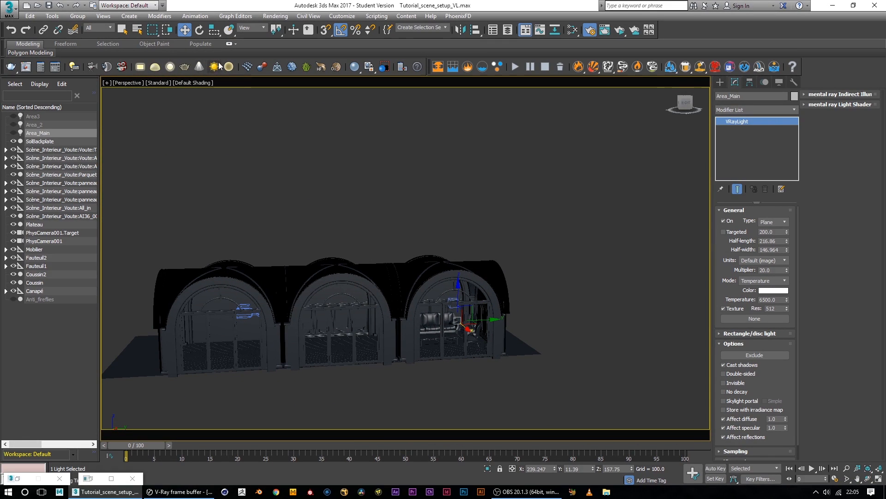
- Create a VRaySun outside, aimed at the arched window of the furnished bay, and add a VRaySky environment map with it
click(721, 83)
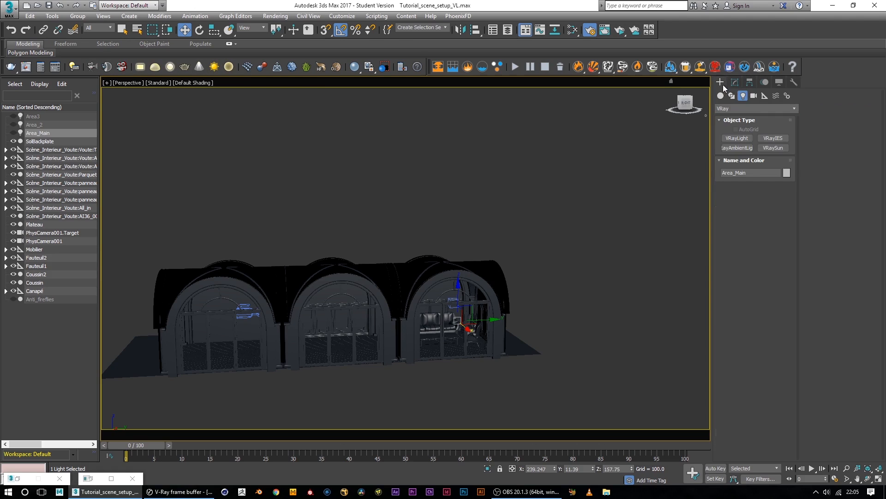
click(771, 148)
drag(399, 409, 440, 341)
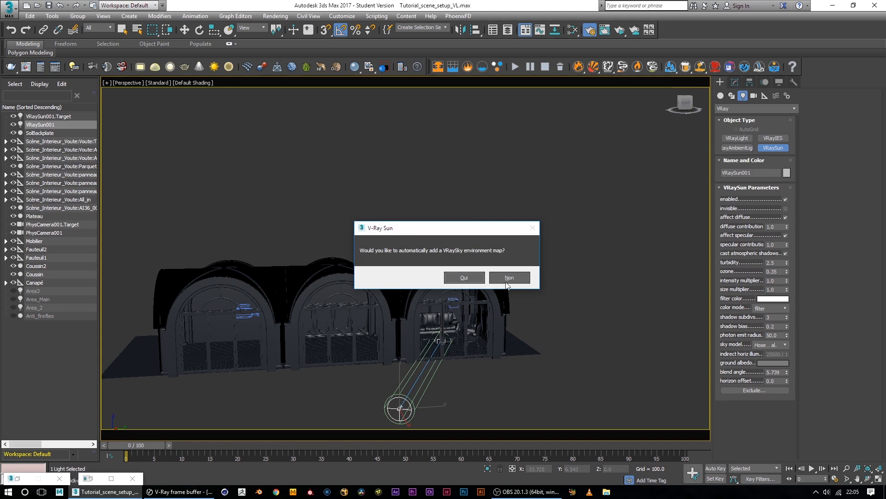
click(464, 277)
- Raise the VRaySun to a height of about 560 and shift it sideways to a Y position of about -213
alt+middle_drag(607, 394, 482, 404)
alt+middle_drag(417, 404, 386, 356)
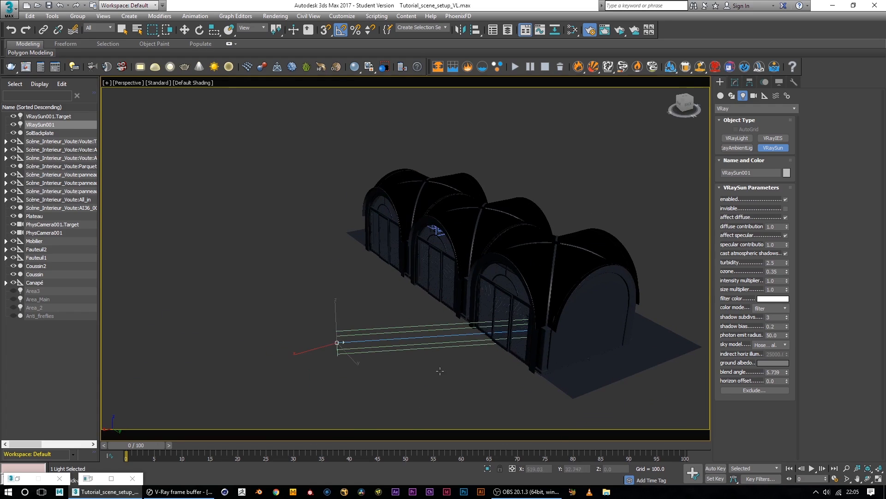
key(w)
drag(336, 272, 332, 161)
alt+middle_drag(443, 282, 472, 301)
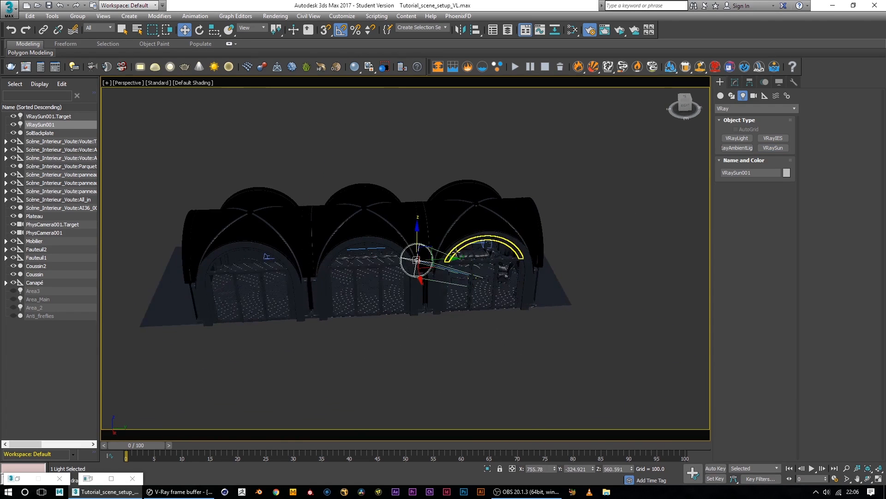
drag(455, 254, 488, 255)
alt+middle_drag(489, 255, 523, 311)
alt+middle_drag(483, 346, 473, 317)
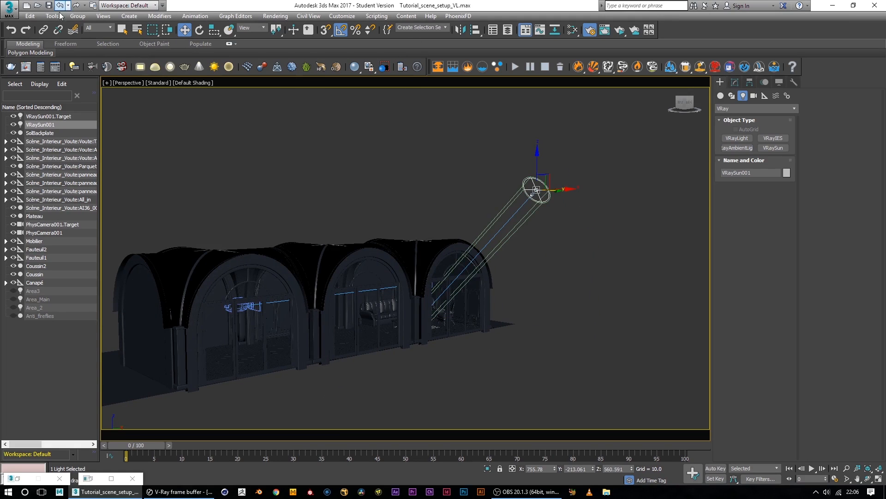
- Review the settings of all scene lights in an enlarged V-Ray Light Lister, and minimise it
click(74, 67)
drag(237, 106, 369, 94)
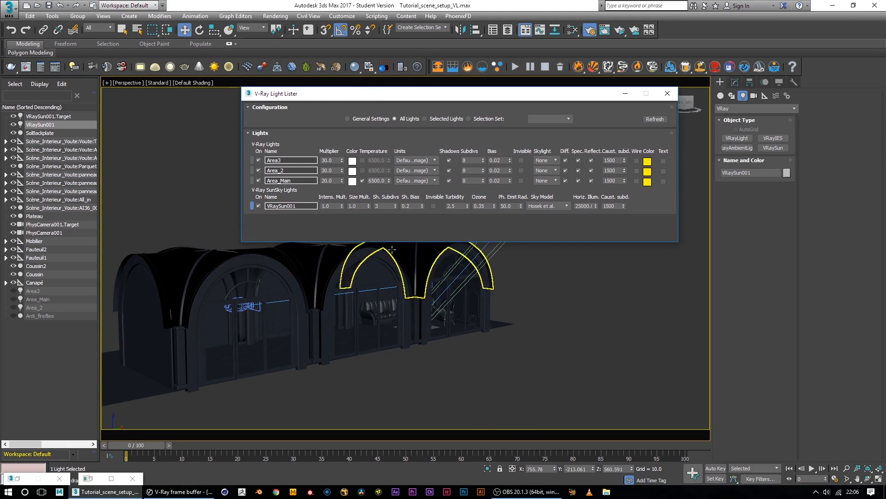
drag(401, 242, 400, 302)
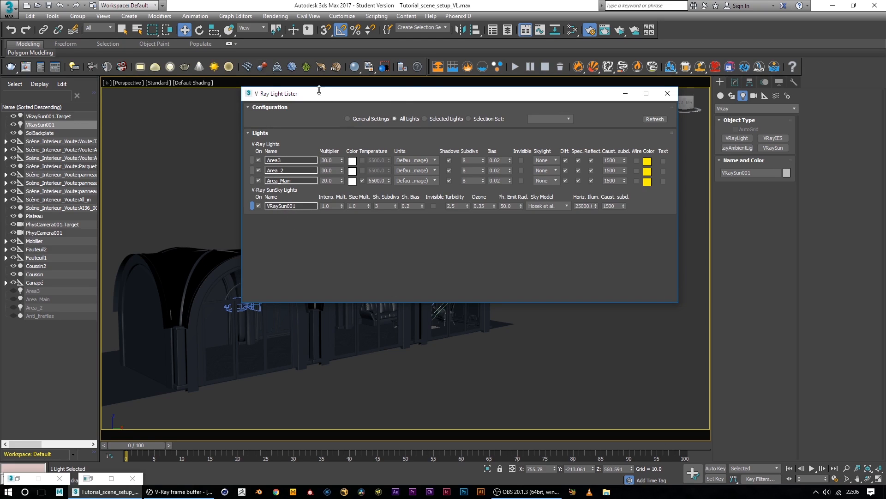
drag(580, 100, 541, 153)
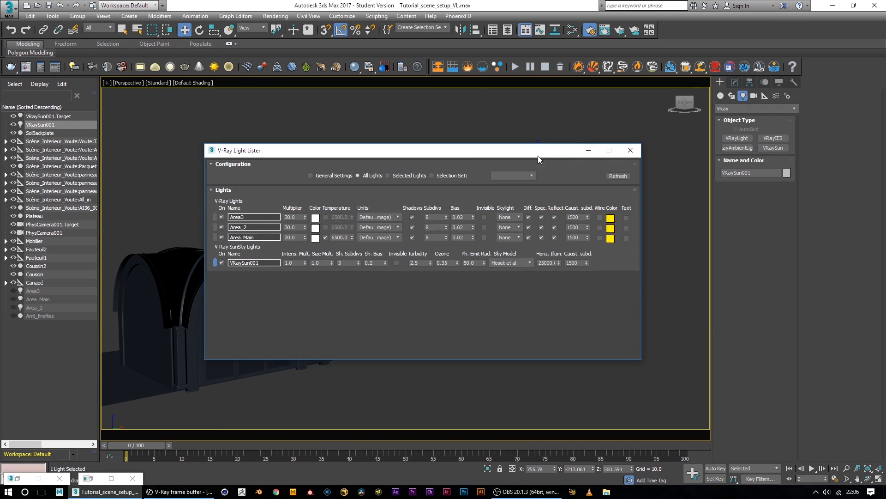
click(588, 150)
- Delete the VRaySun, close the V-Ray messages, and restore the Light Lister and Render Setup windows
key(Delete)
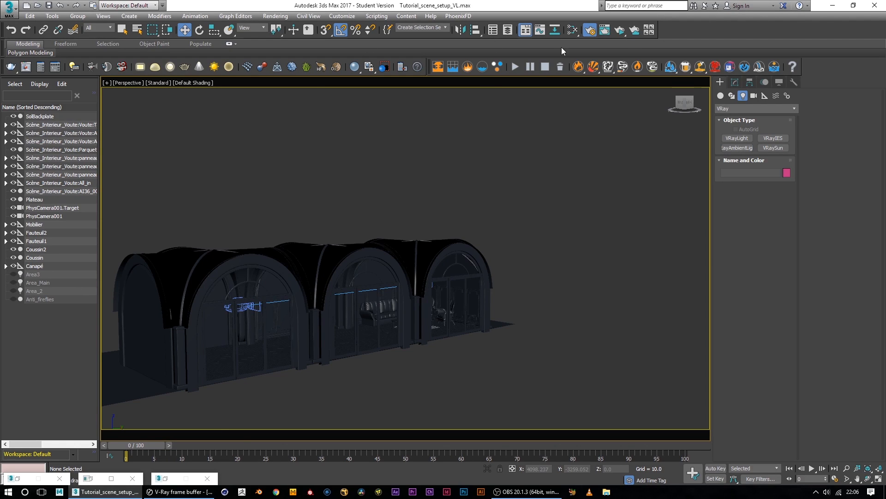
click(89, 478)
click(496, 117)
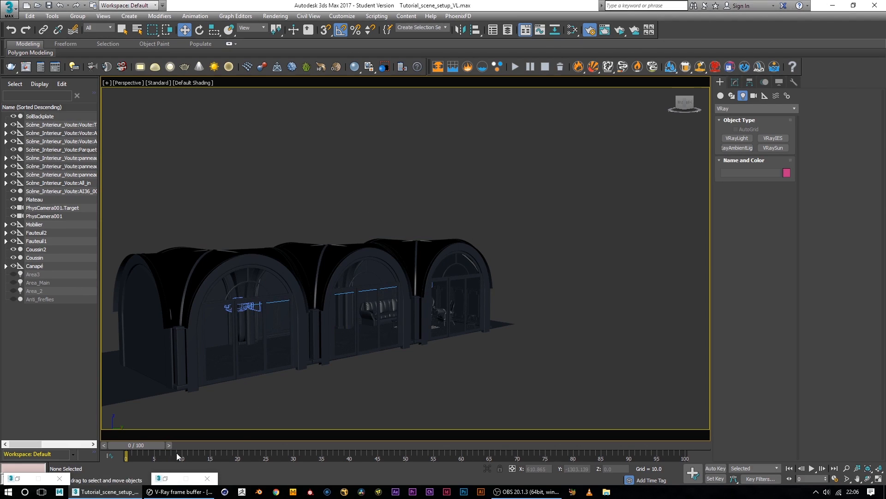
click(176, 478)
click(27, 481)
- Render the Perspective view to check the lighting left without the sun, and stop the render
click(746, 53)
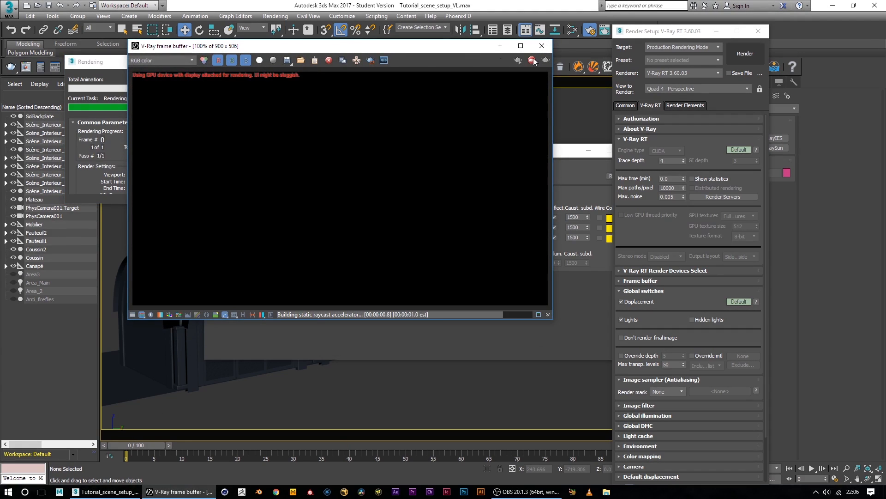
drag(339, 50, 539, 61)
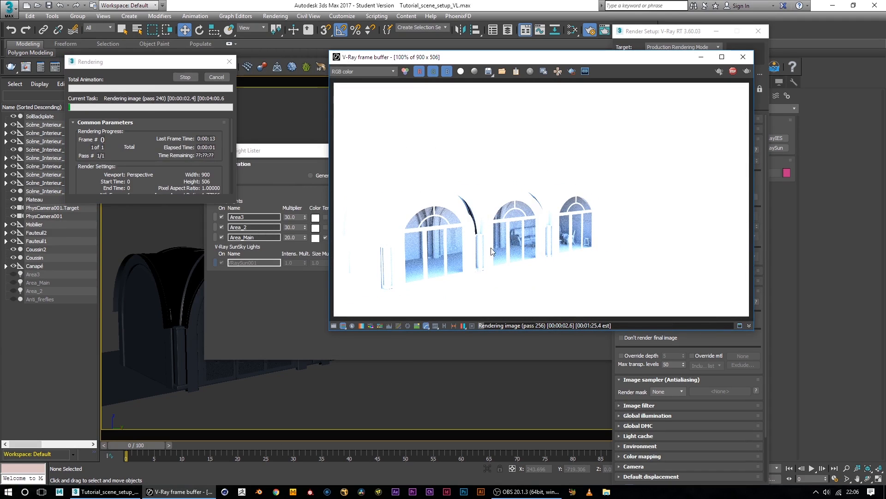
drag(142, 63, 352, 168)
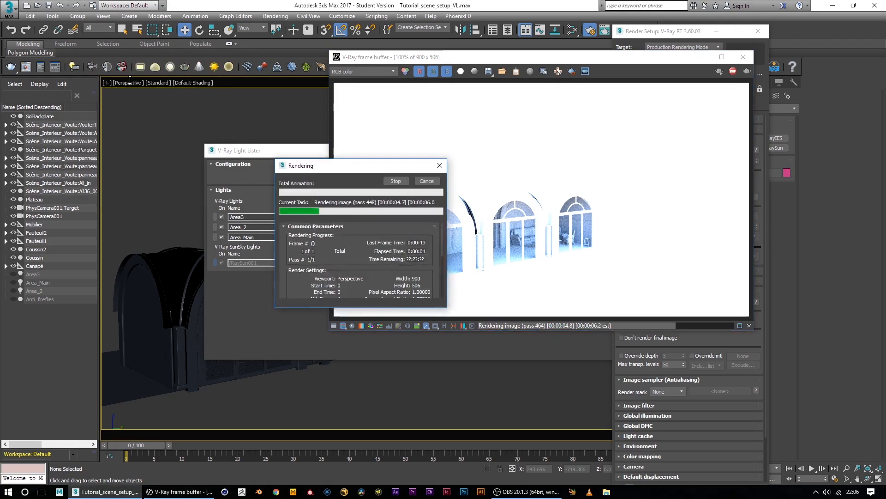
click(701, 57)
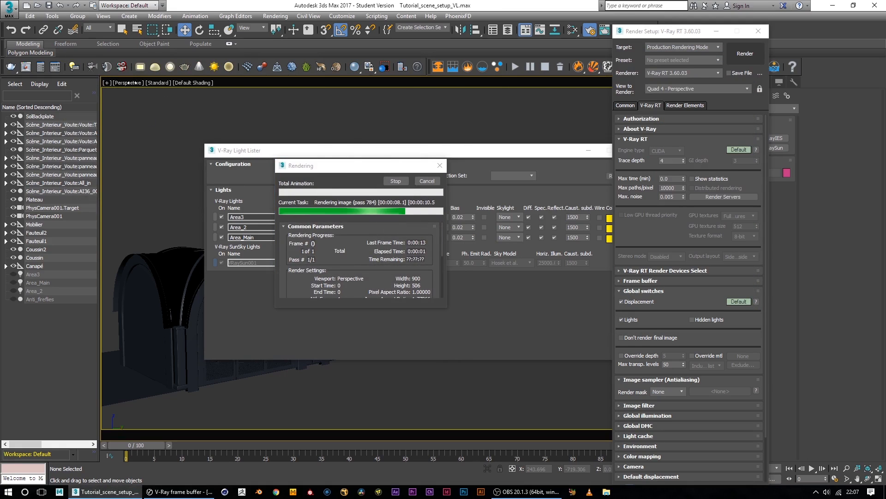
click(396, 181)
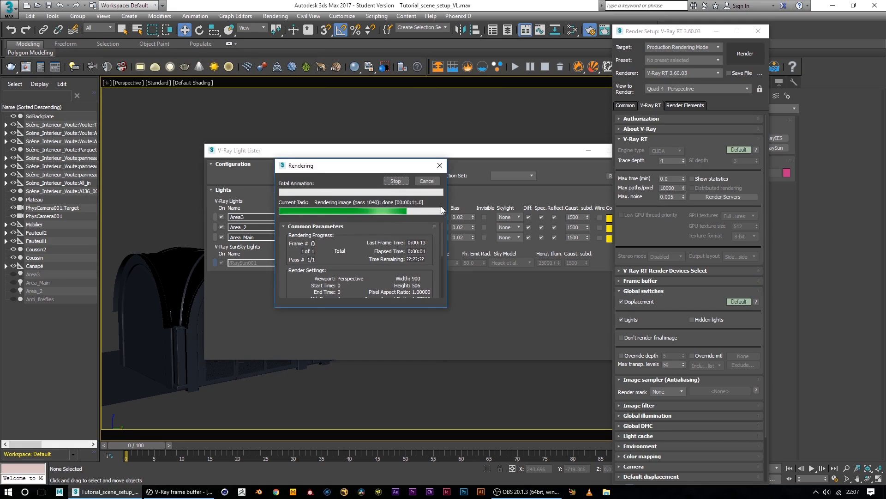
- Clear the VRaySky environment map from the scene background, and minimise the open dialogs
click(274, 16)
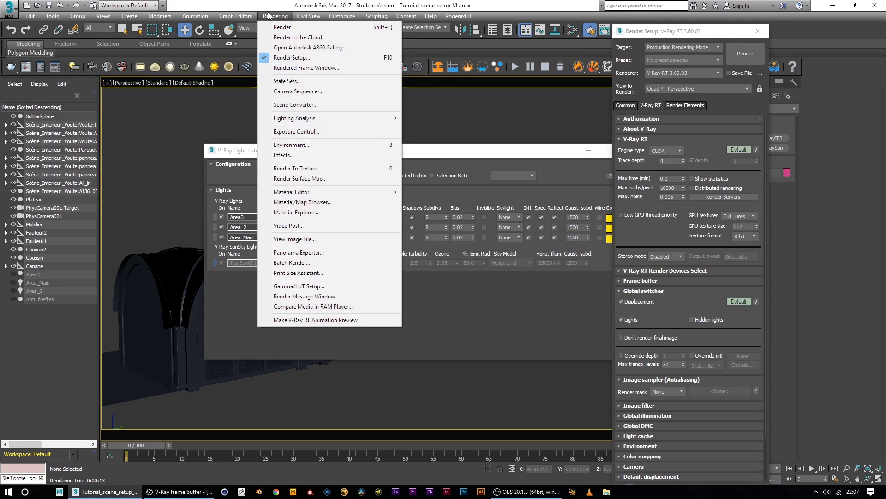
click(301, 144)
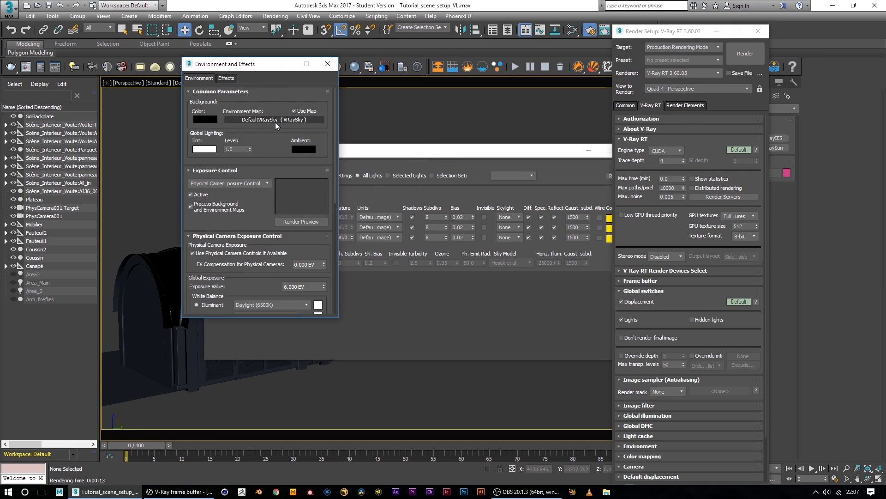
right_click(276, 121)
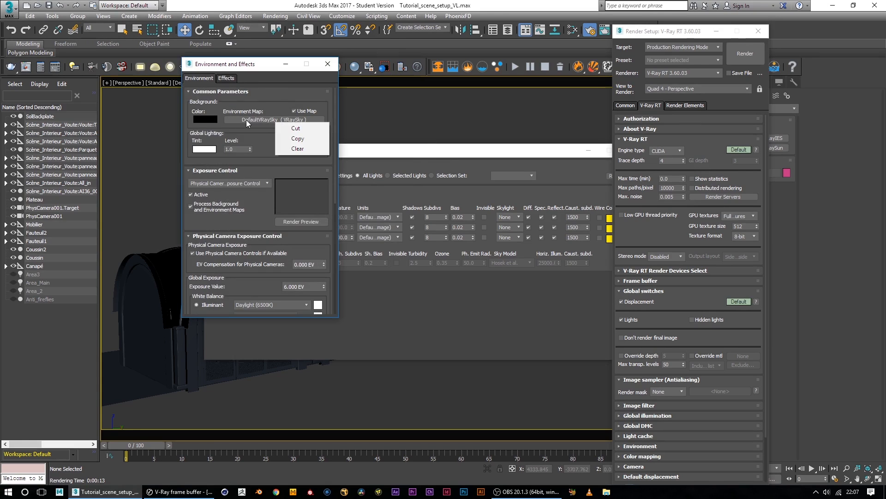
click(298, 149)
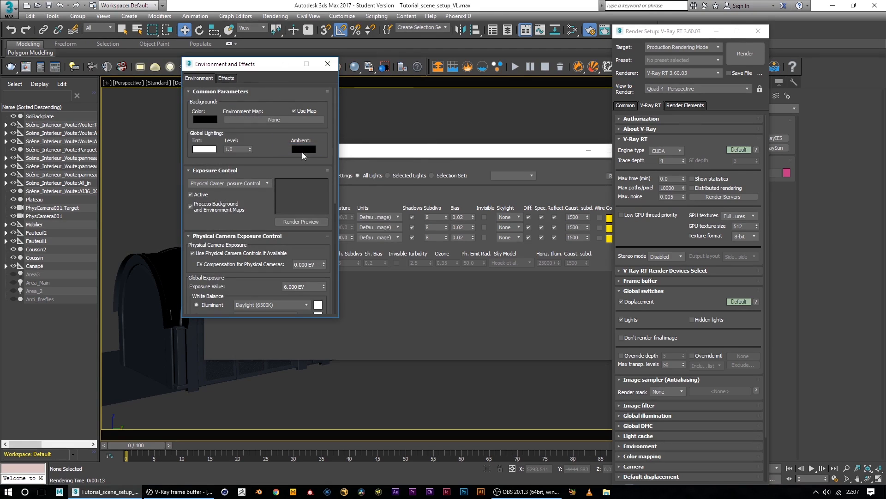
click(283, 65)
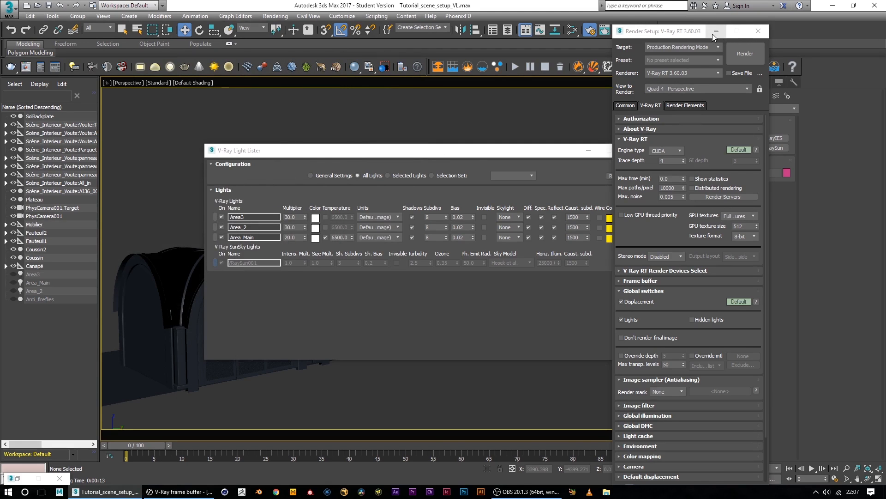
click(716, 31)
click(588, 150)
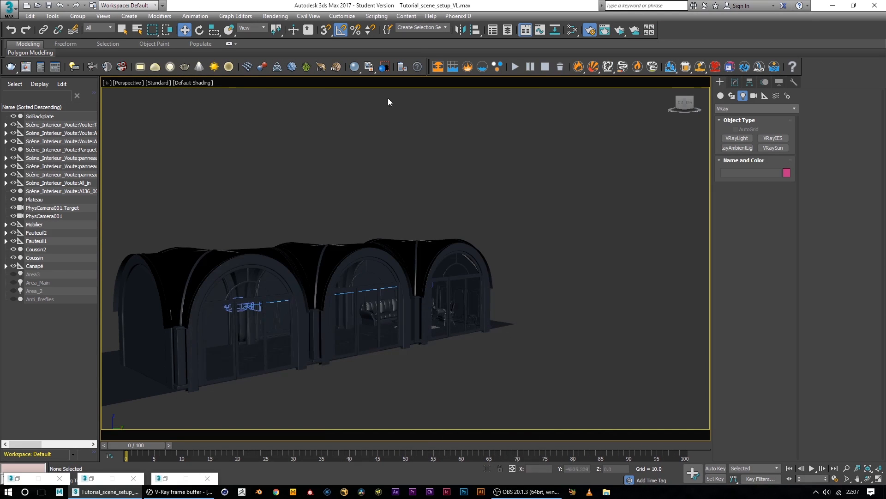
- Create a VRaySun in front of the building, aimed at its end arched window, and add the VRaySky environment map
click(214, 67)
alt+middle_drag(541, 392, 350, 381)
drag(289, 382, 417, 318)
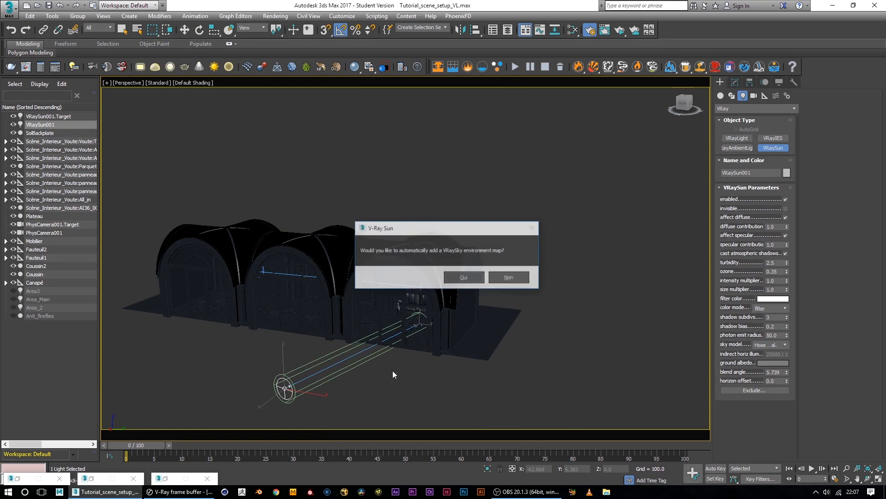
click(471, 279)
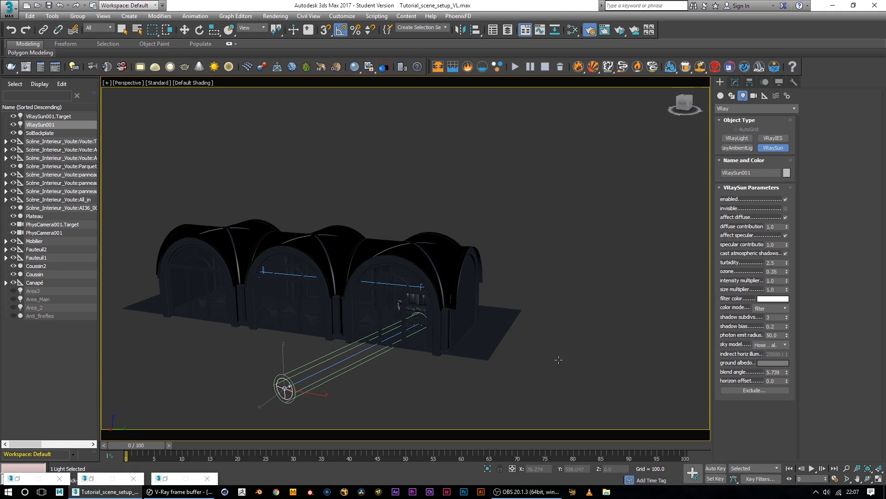
- Raise the VRaySun to a height of about 492 and adjust its Y position to about -200, angling it down through the window
alt+middle_drag(463, 321, 515, 379)
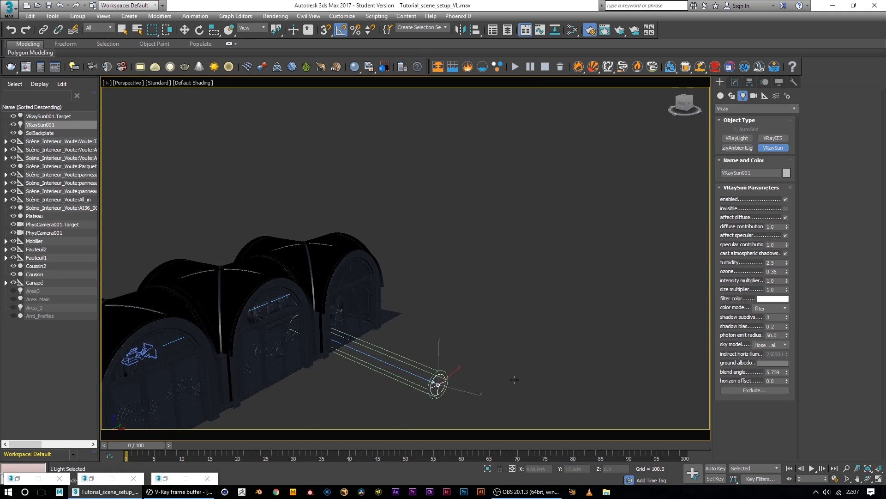
key(w)
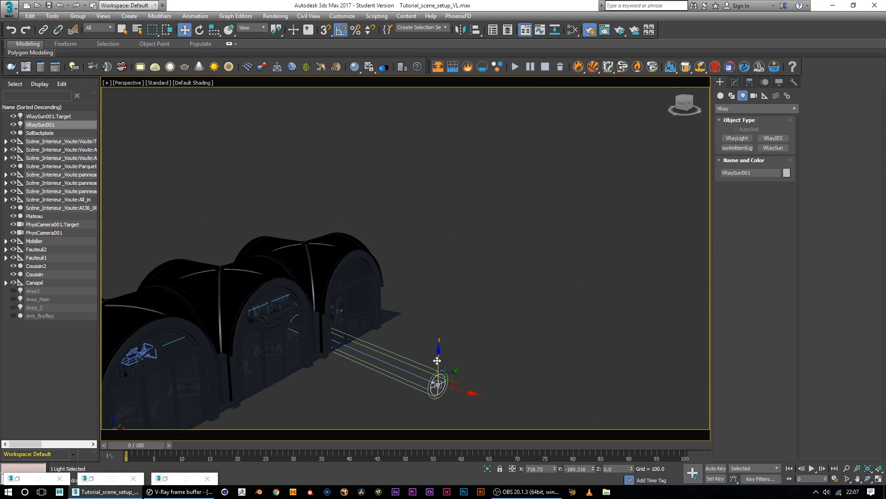
drag(438, 354, 436, 212)
alt+middle_drag(436, 212, 470, 354)
drag(455, 297, 447, 298)
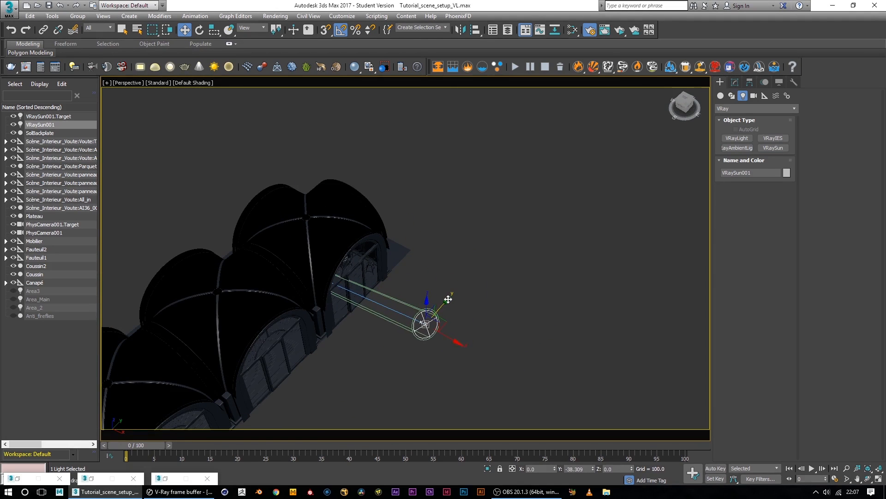
alt+middle_drag(382, 343, 348, 336)
drag(348, 338, 338, 338)
alt+middle_drag(396, 345, 389, 318)
drag(374, 303, 392, 302)
alt+middle_drag(300, 352, 236, 343)
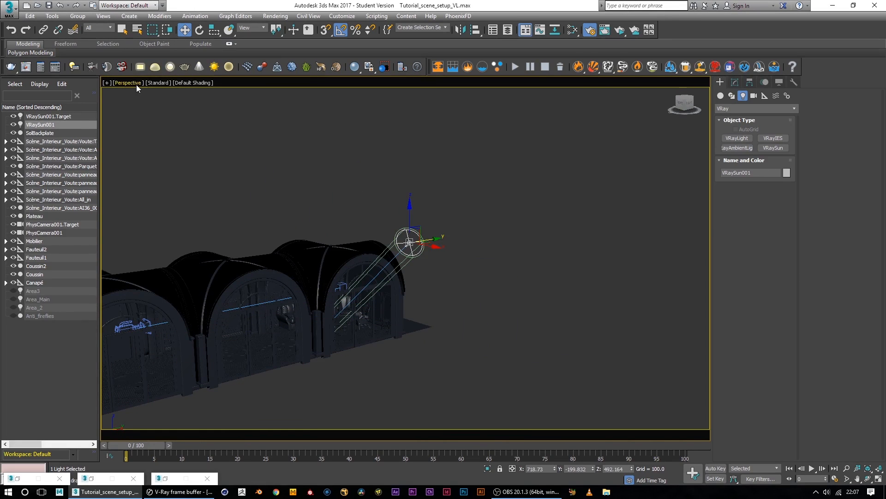
alt+middle_drag(134, 82, 279, 191)
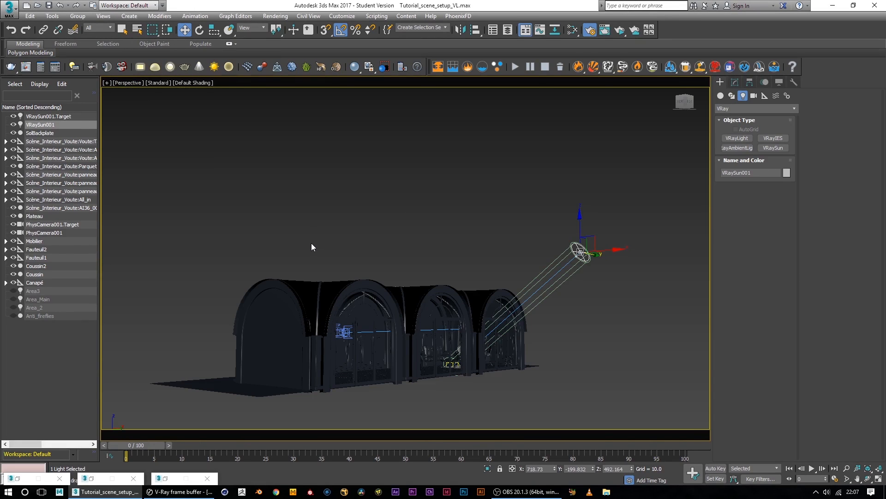
- Render the PhysCamera001 view and move the frame buffer clear of the light parameters
key(c)
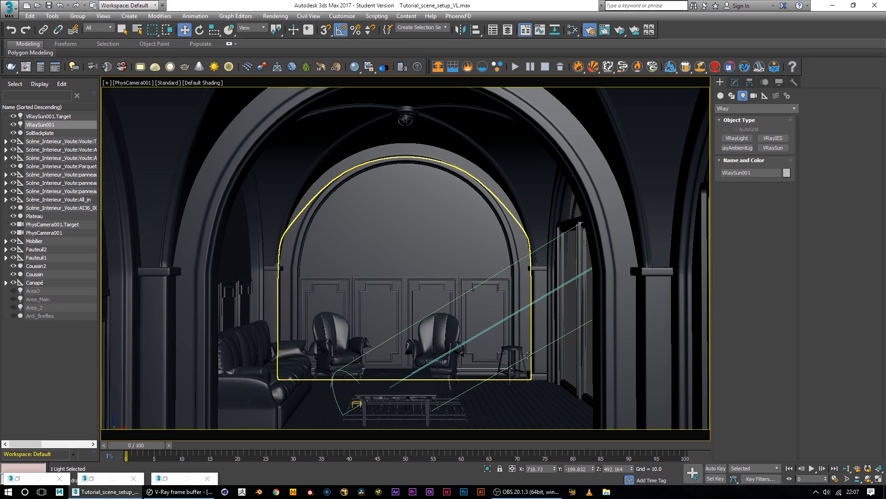
key(shift+q)
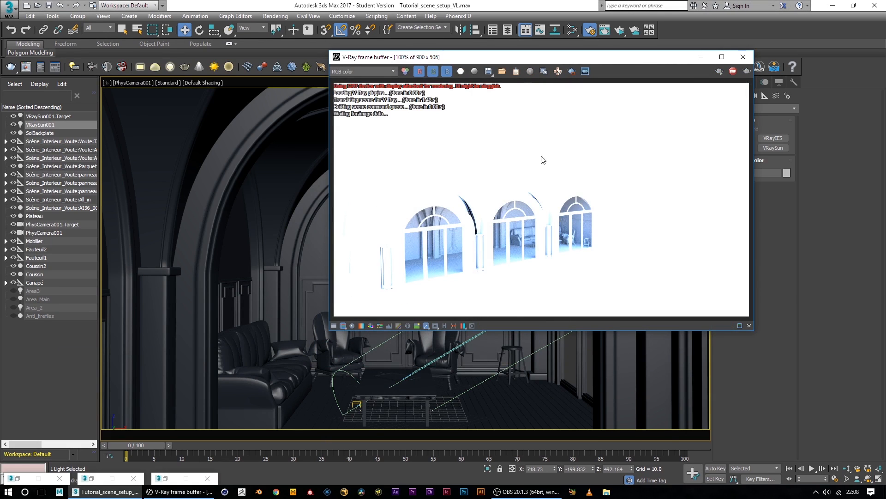
drag(575, 60, 335, 72)
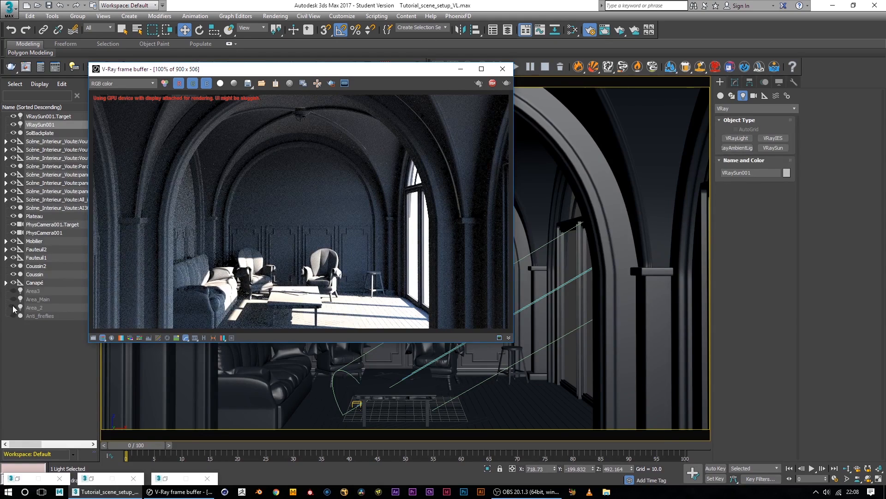
- Unhide the Area_Main and Area_2 lights while keeping Area3 hidden, and reposition the frame buffer beside the object list
click(13, 292)
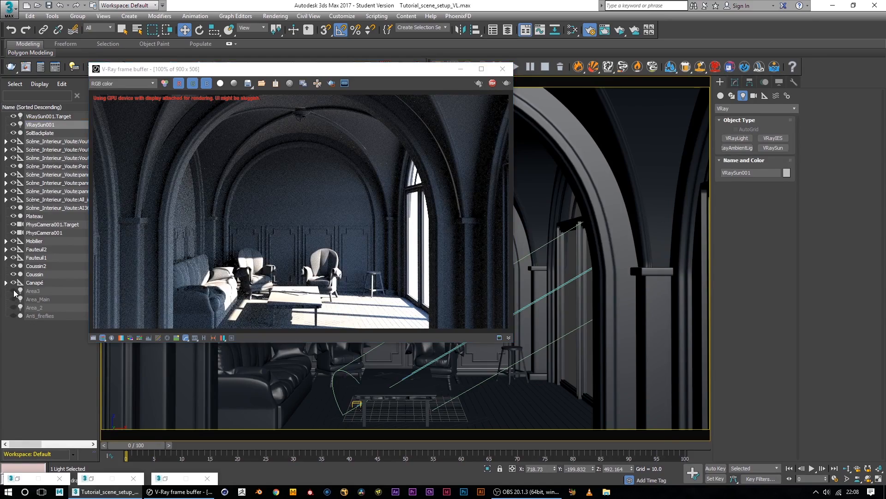
click(13, 291)
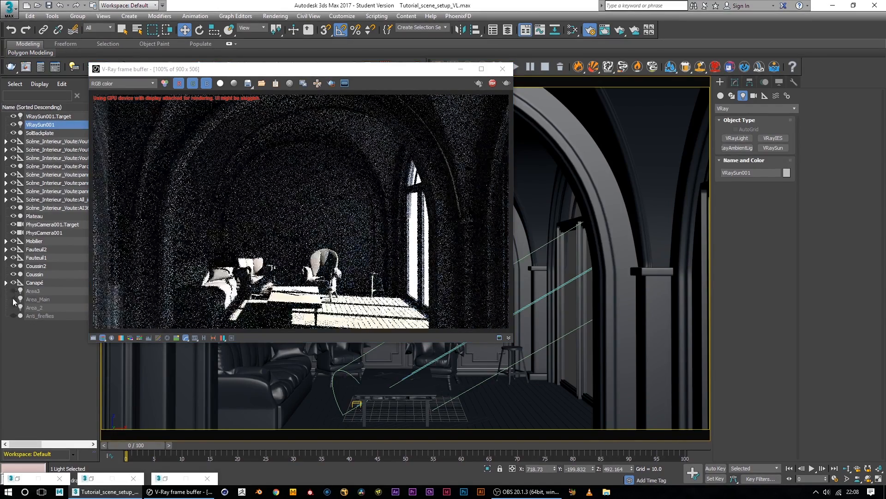
click(13, 299)
click(13, 308)
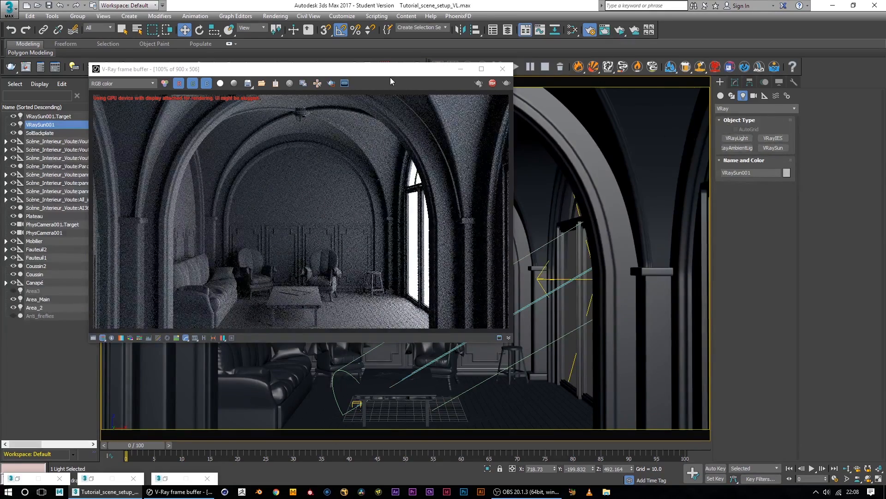
drag(250, 70, 390, 77)
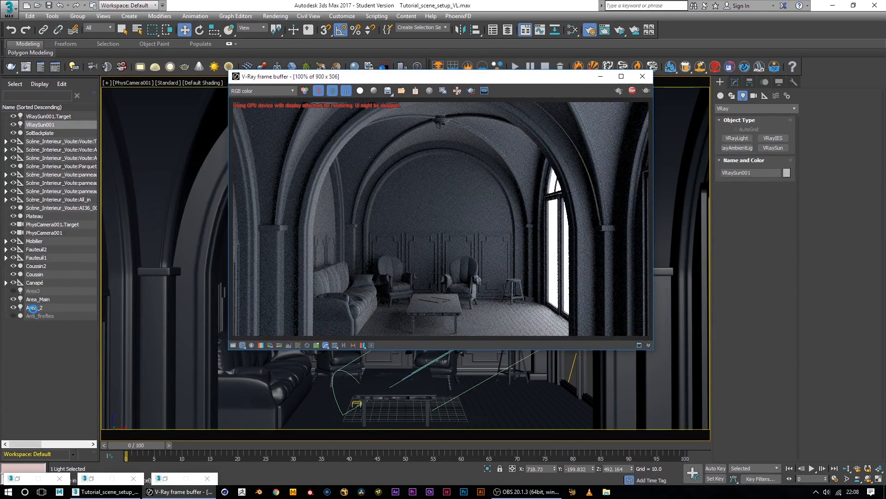
- Make the Area_Main and Area_2 lights invisible with the render stopped, and restart the render to check the sunlight
click(48, 300)
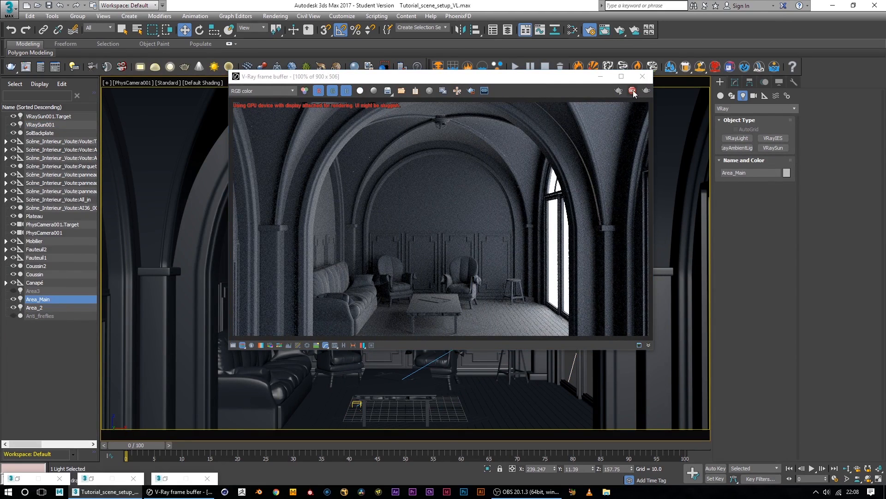
click(41, 300)
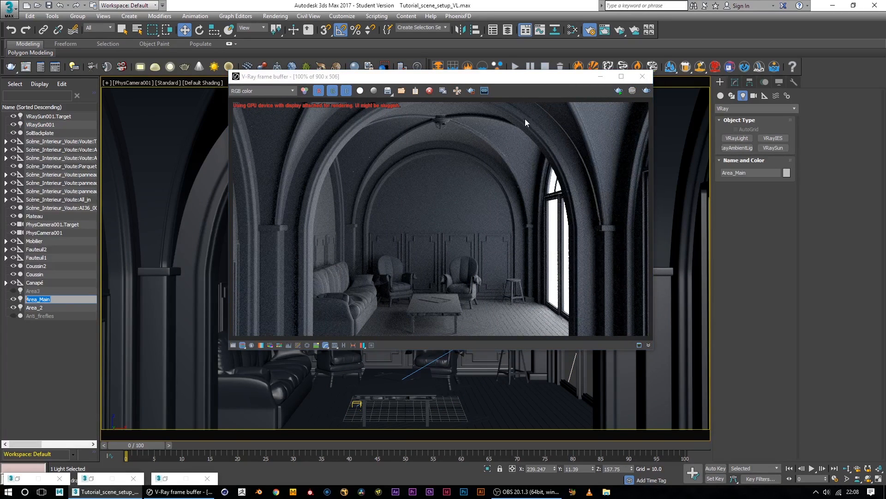
click(735, 82)
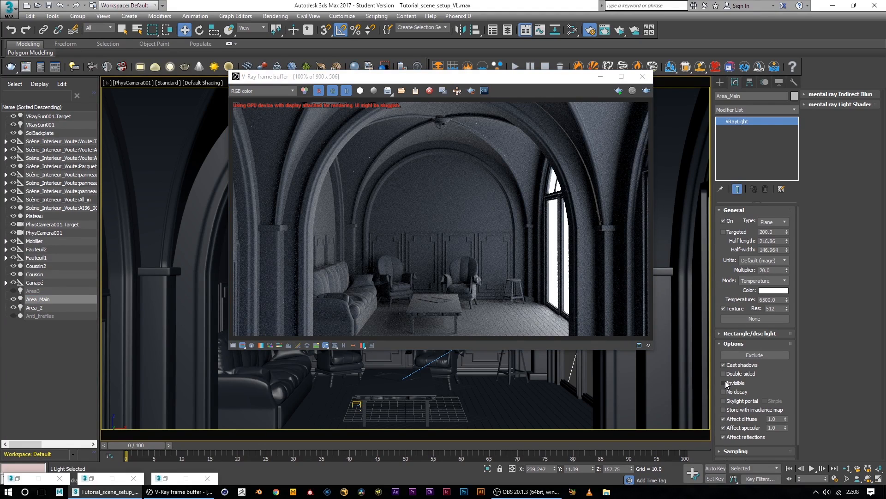
click(34, 308)
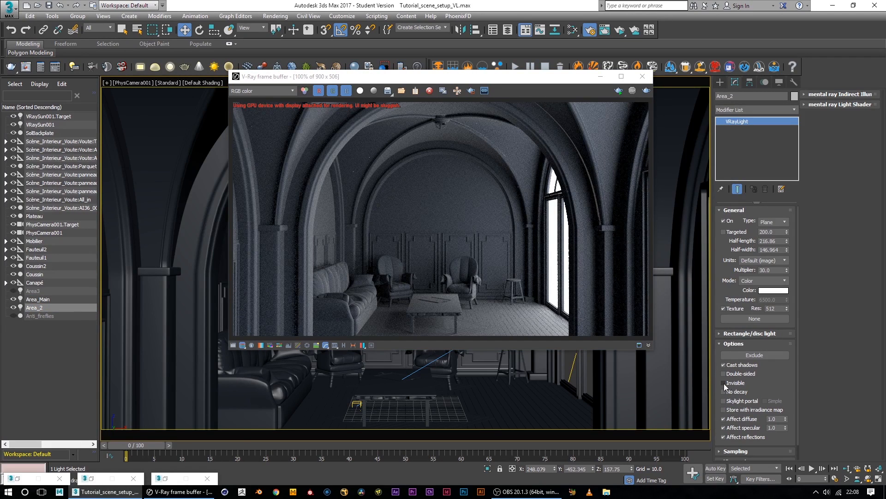
click(619, 91)
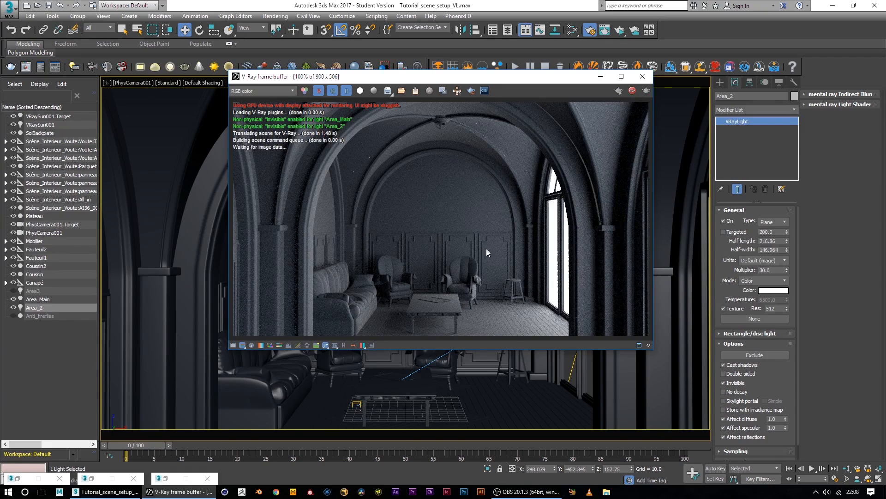
drag(526, 80, 389, 68)
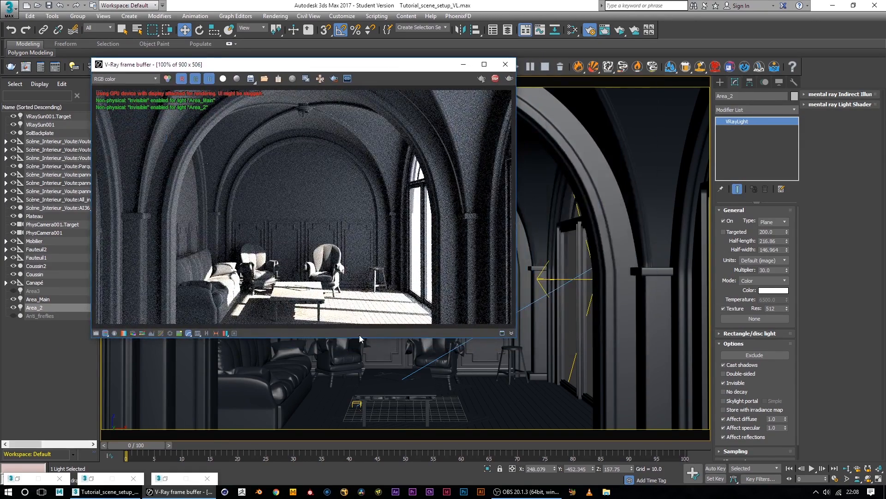
- Set the multiplier of the Area_2 light to 15
click(771, 270)
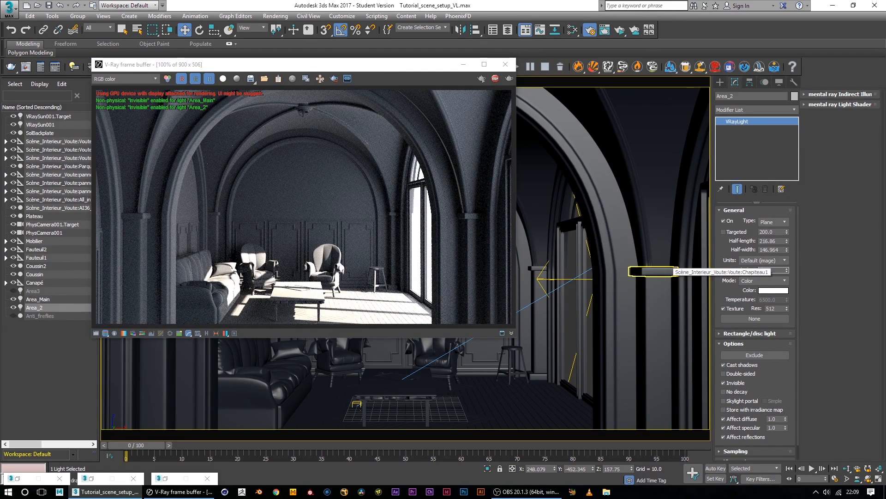
text(15)
key(Return)
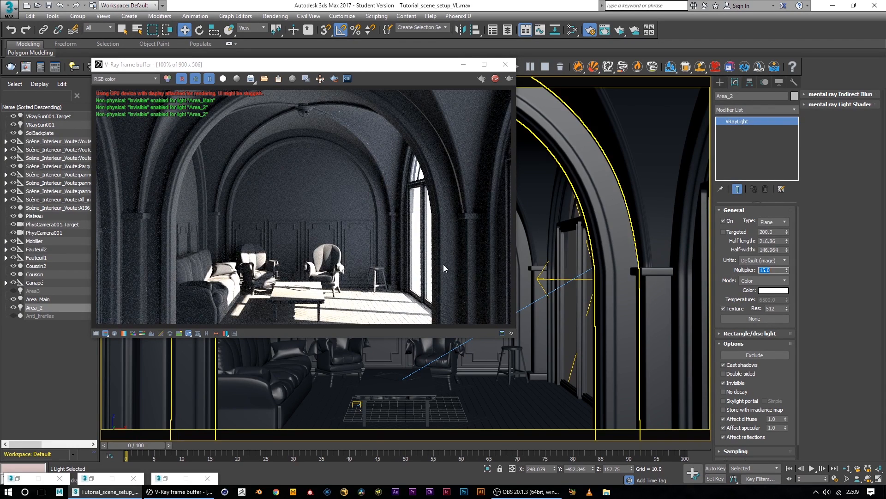
drag(368, 64, 382, 65)
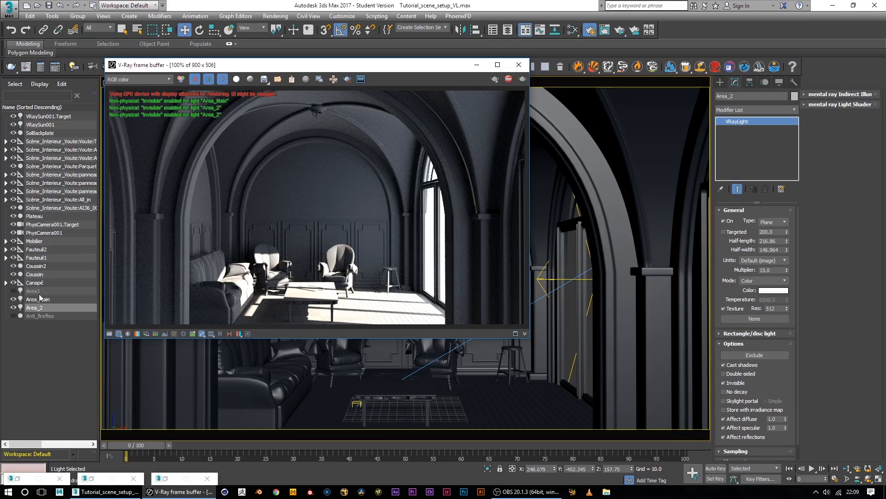
- Set the VRaySun's intensity multiplier to 0.3
click(45, 126)
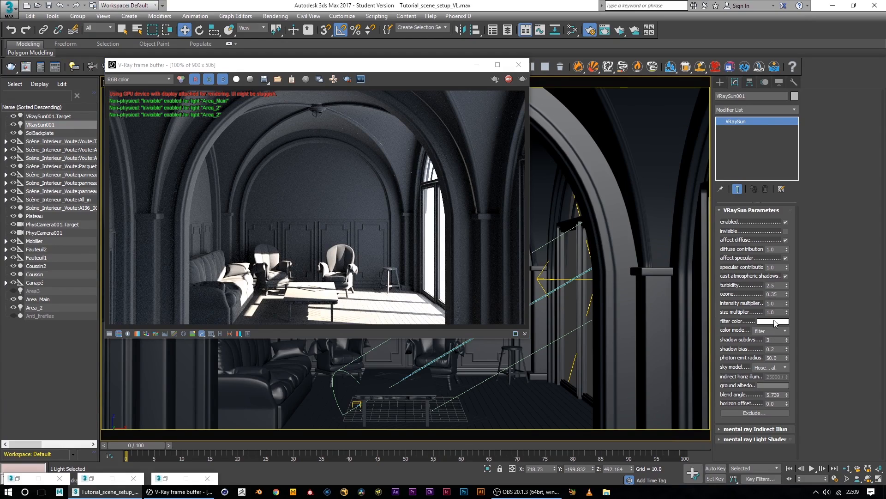
click(778, 302)
text(0.3)
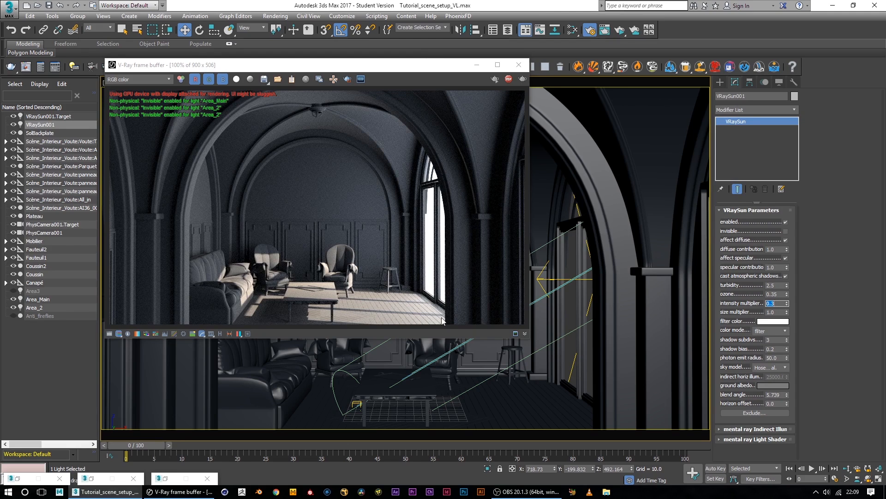
- Set the colour temperature of the Area_Main light to 5800 and shift the frame buffer slightly
click(38, 299)
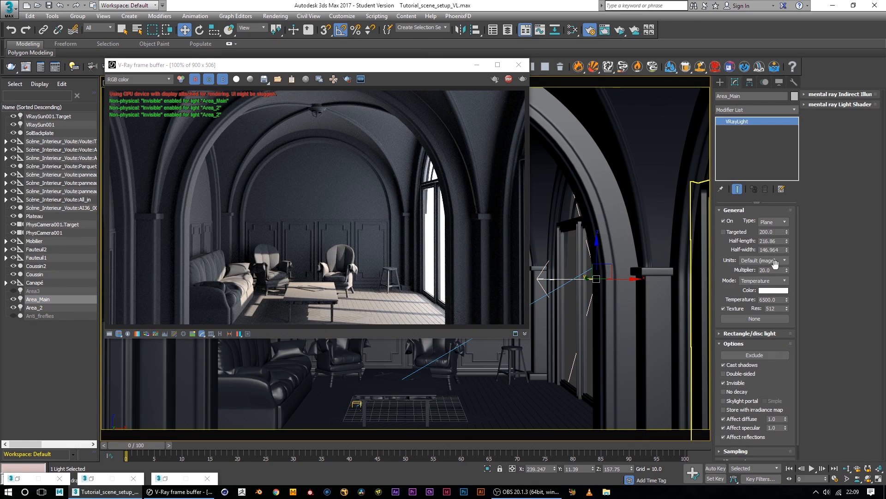
drag(779, 300, 656, 300)
text(5800)
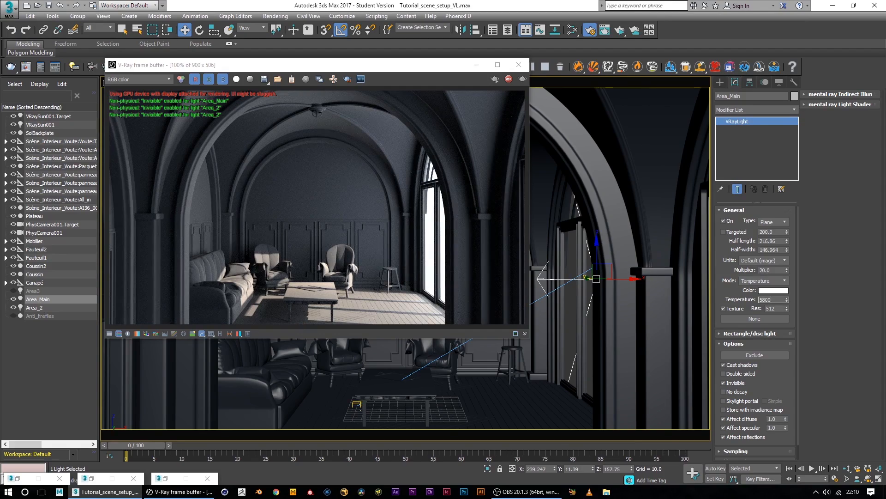
key(Return)
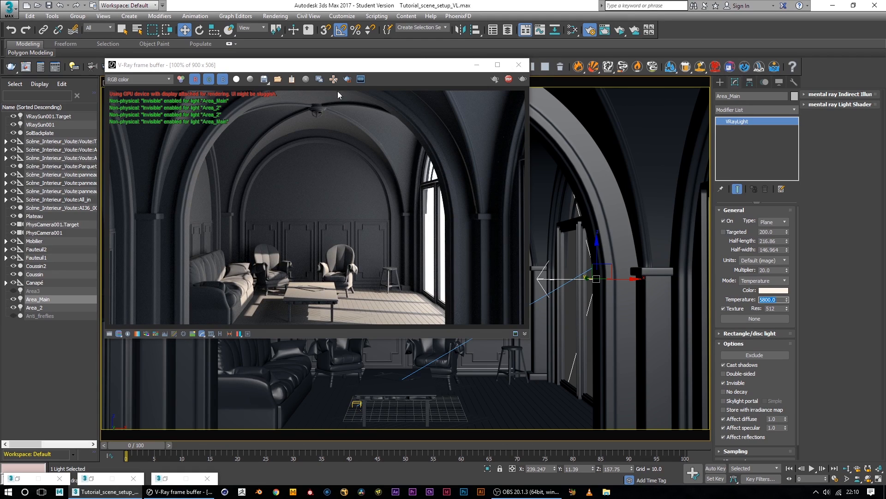
drag(361, 70, 385, 83)
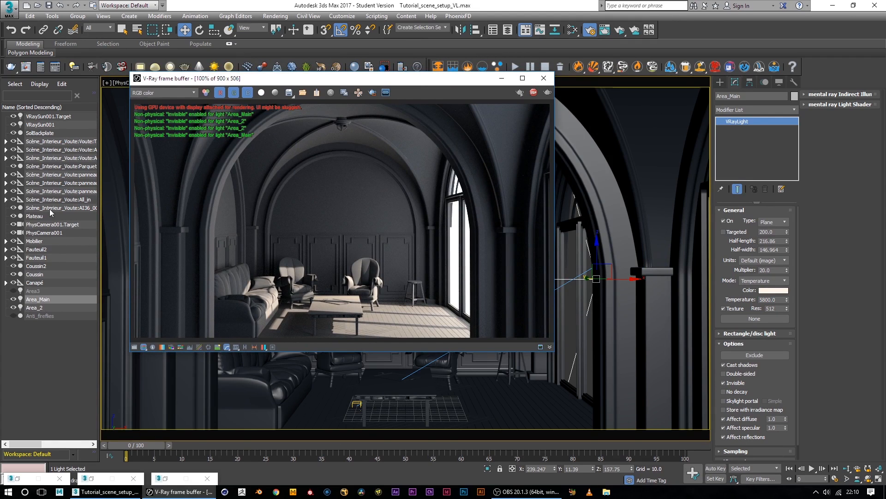
- Set the VRaySun's size multiplier to 12 to soften its shadows
click(40, 125)
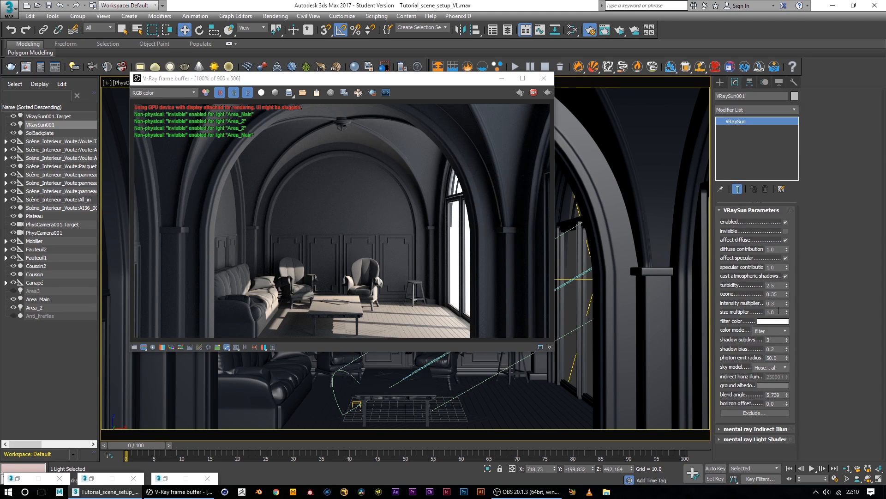
drag(779, 311, 729, 308)
key(Return)
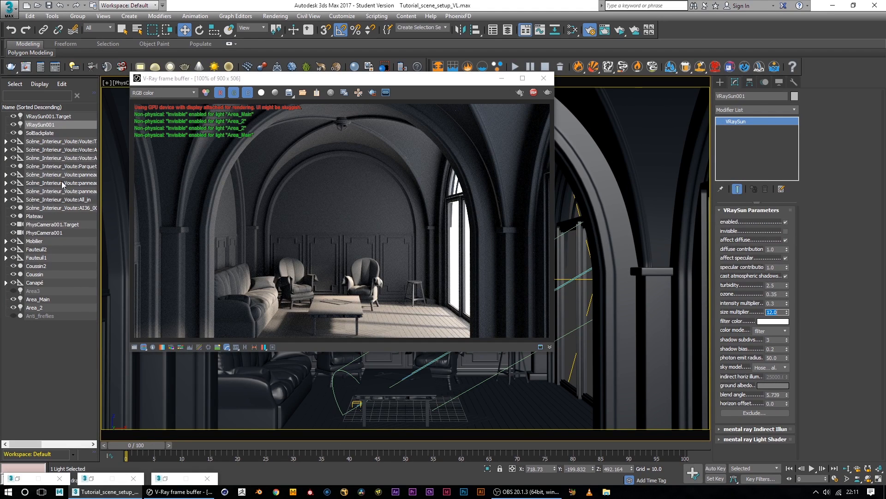
- Fine-tune the VRaySun's intensity multiplier, settling on 0.4
click(774, 303)
key(Return)
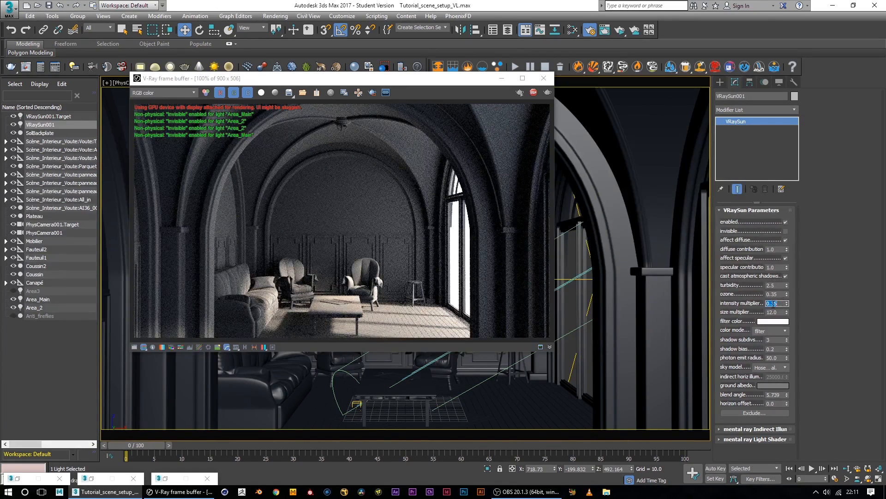
click(780, 303)
key(BackSpace)
key(BackSpace)
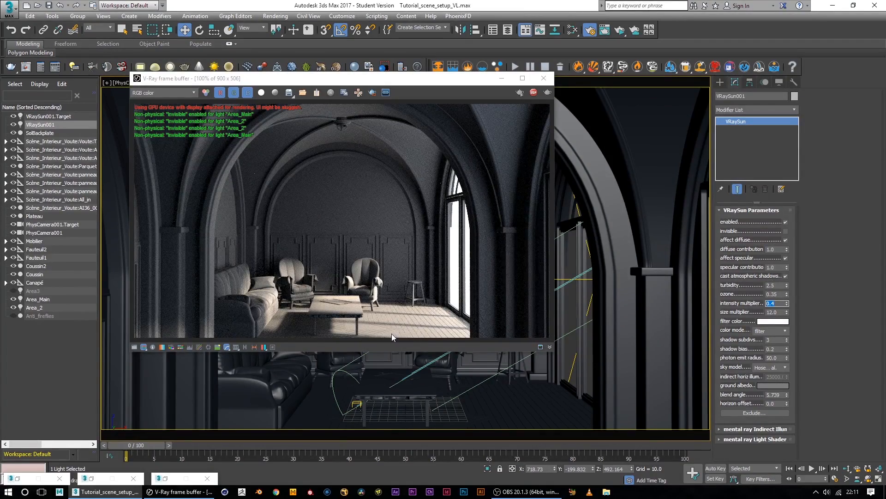
- Move the VRaySun target along Y to about 54 to redirect the sunlight in the room
click(357, 403)
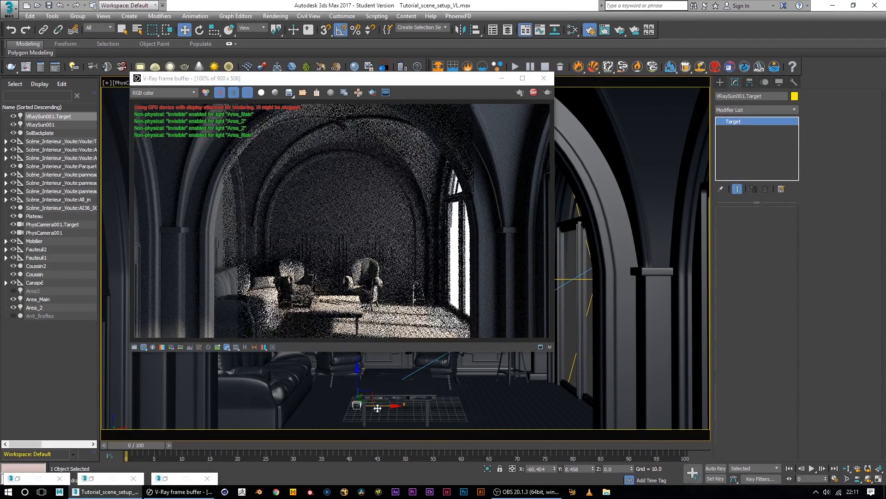
drag(361, 394, 366, 392)
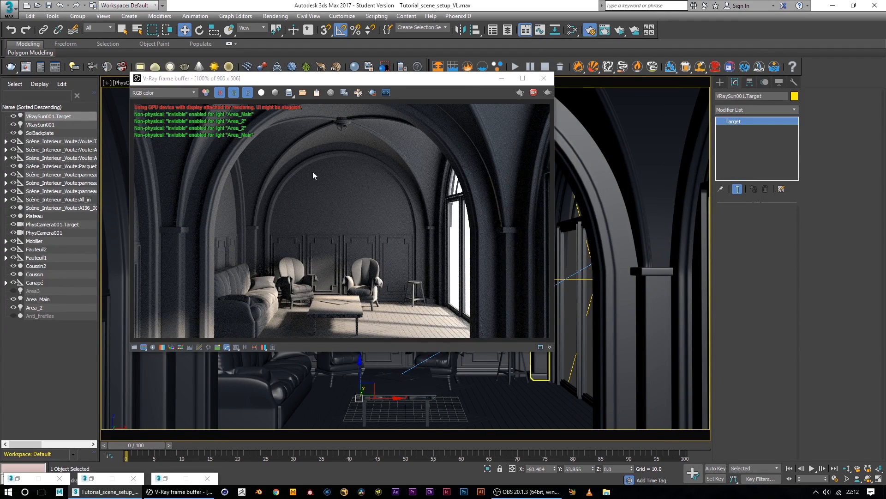
- Examine the exposure gain, white balance and miscellaneous settings of PhysCamera001 against the current render
drag(300, 81, 332, 114)
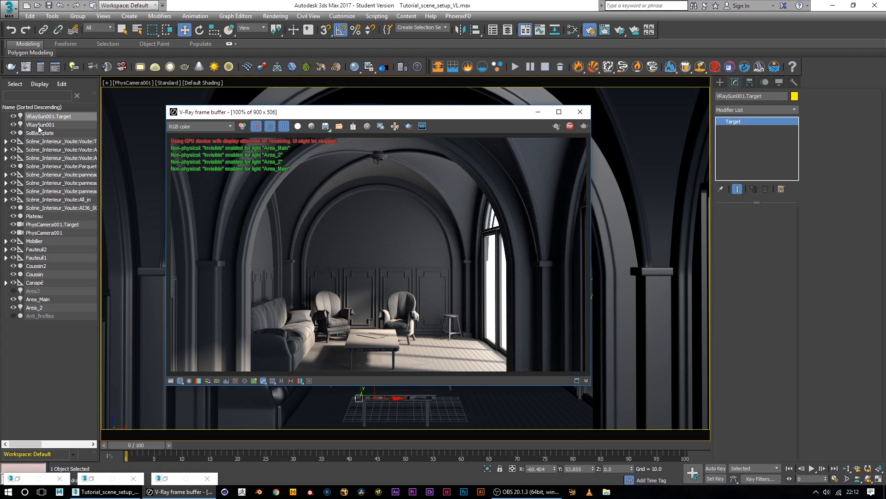
click(43, 232)
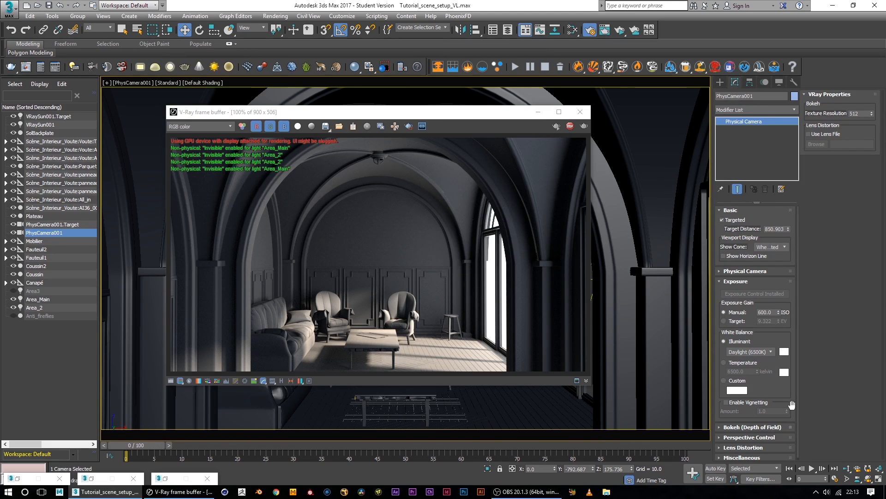
drag(727, 457, 852, 173)
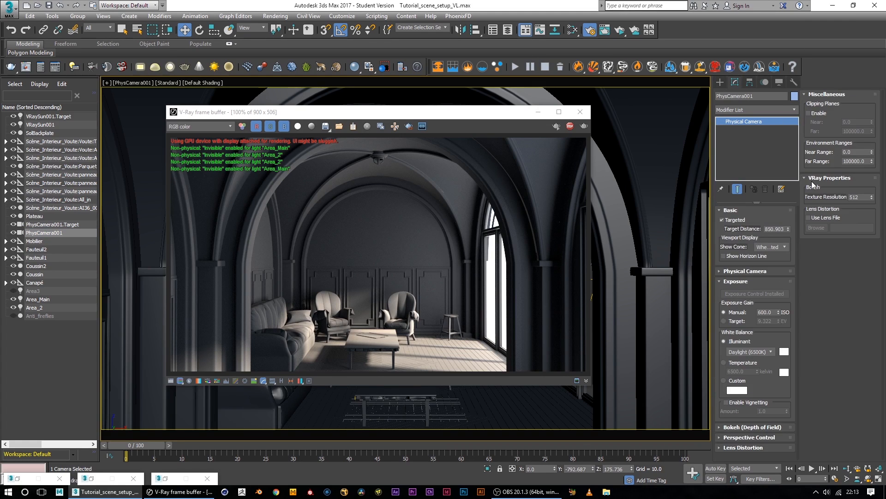
click(48, 233)
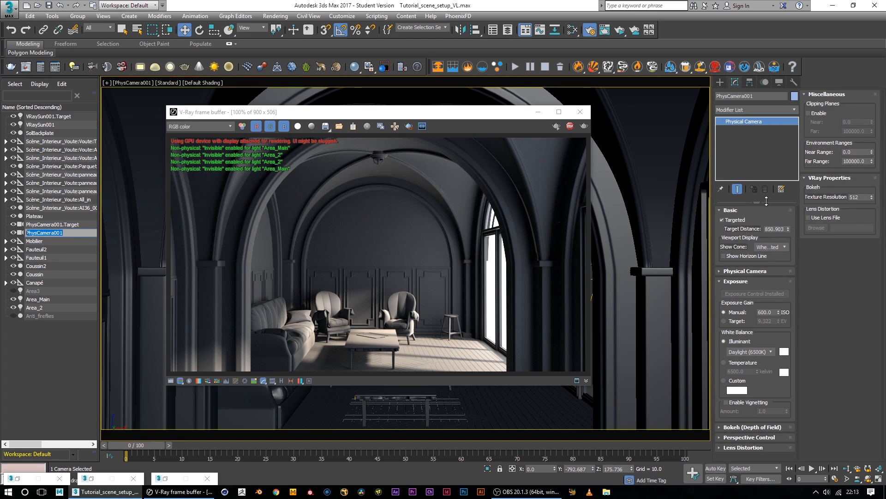
click(757, 312)
mouse_move(478, 115)
mouse_down()
mouse_move(602, 108)
mouse_move(515, 98)
mouse_move(583, 130)
mouse_move(494, 85)
mouse_move(564, 79)
mouse_move(475, 97)
mouse_move(500, 114)
mouse_move(485, 118)
mouse_up()
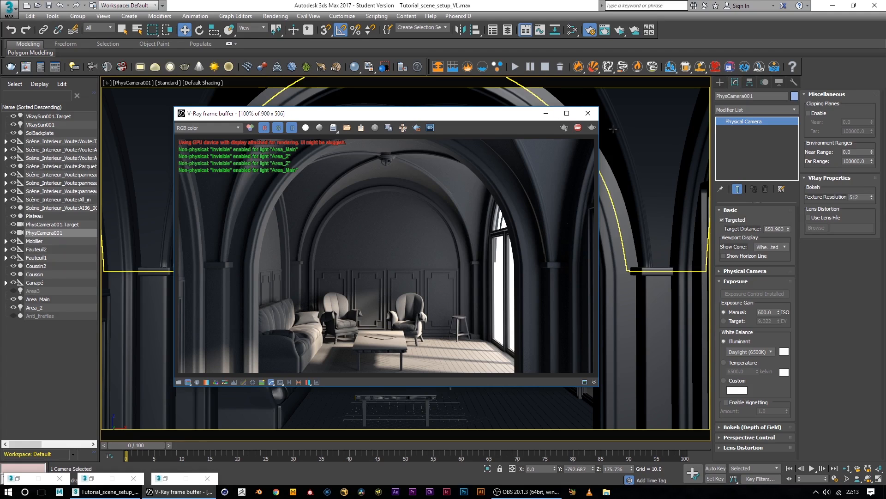
- Stop the render, clear away the frame buffer and message windows, and switch the V-Ray RT engine type to CPU
click(577, 129)
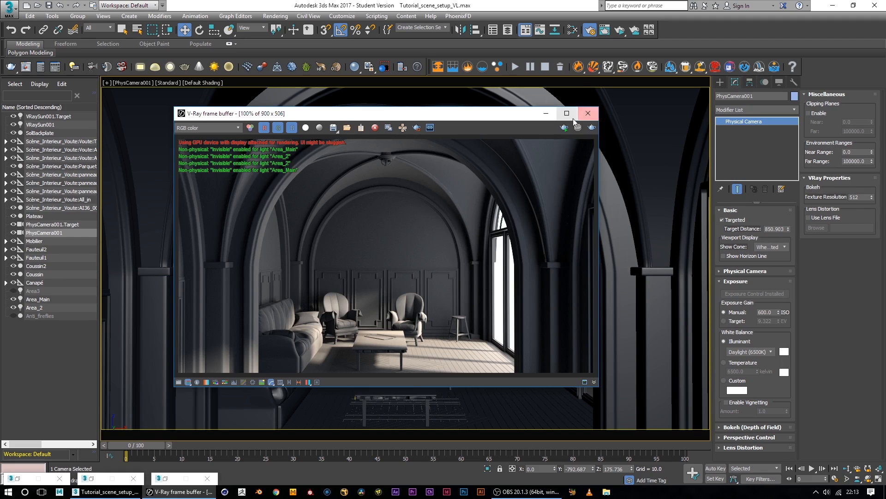
click(584, 117)
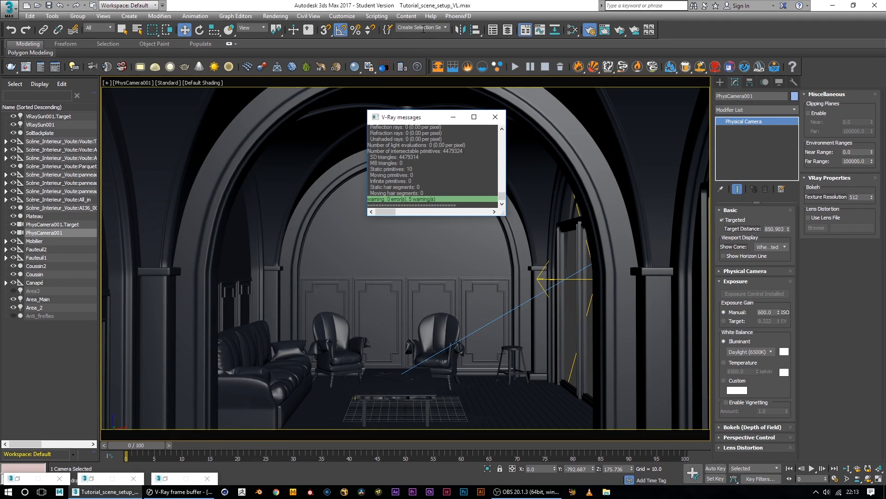
click(589, 37)
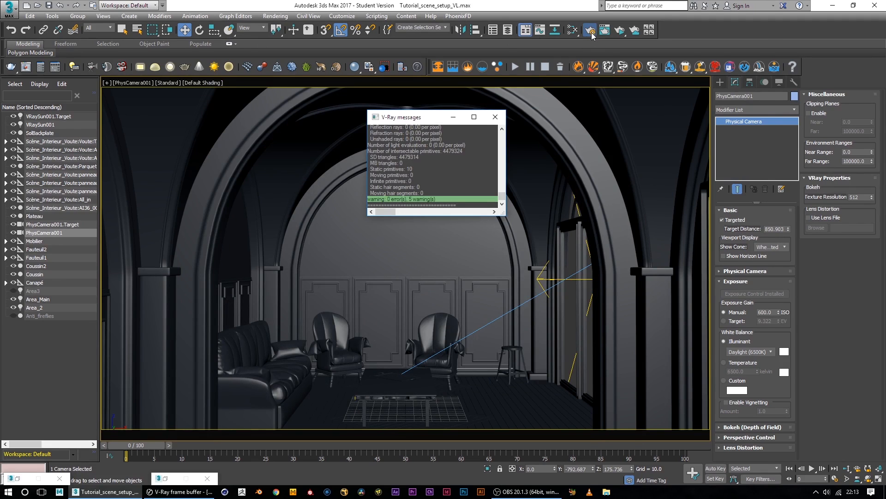
click(676, 151)
click(665, 164)
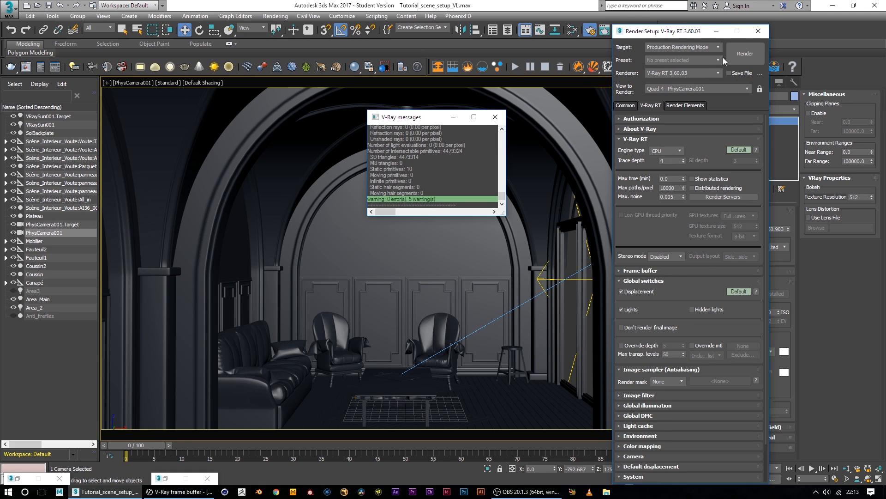
click(717, 30)
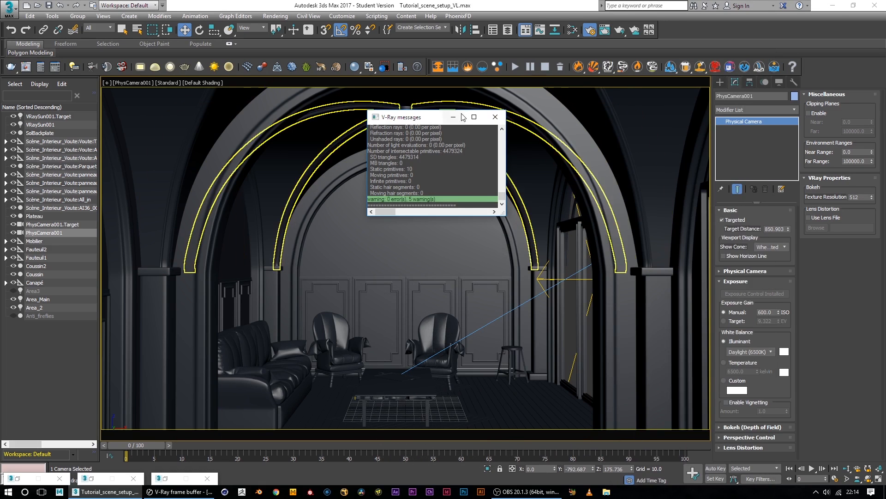
click(452, 118)
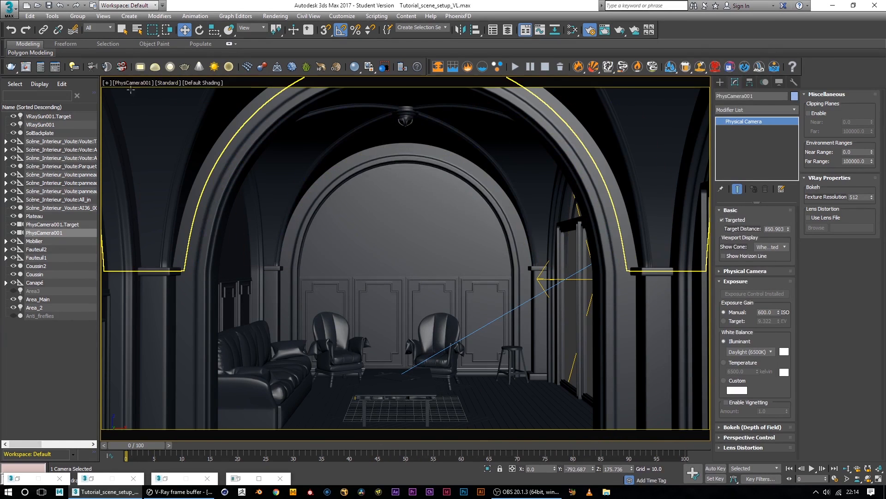
- Open the scene's environment settings and switch the exposure control type to Pseudo Color Exposure Control
click(273, 17)
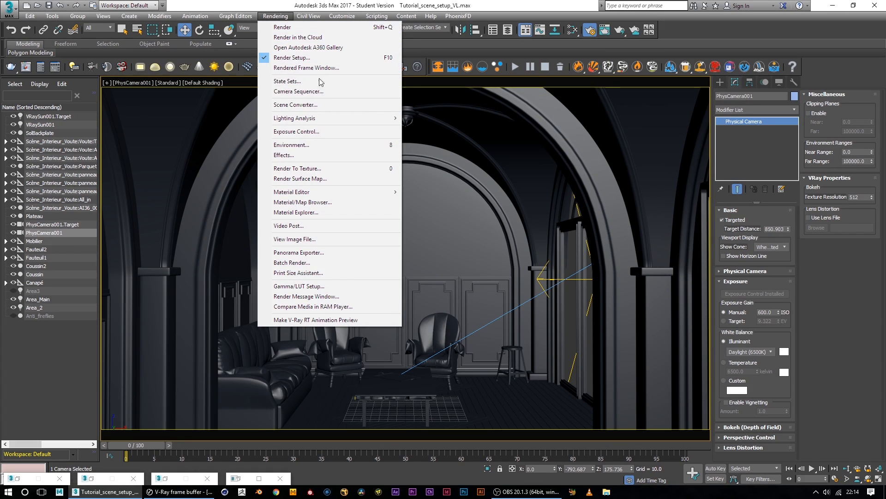
click(305, 146)
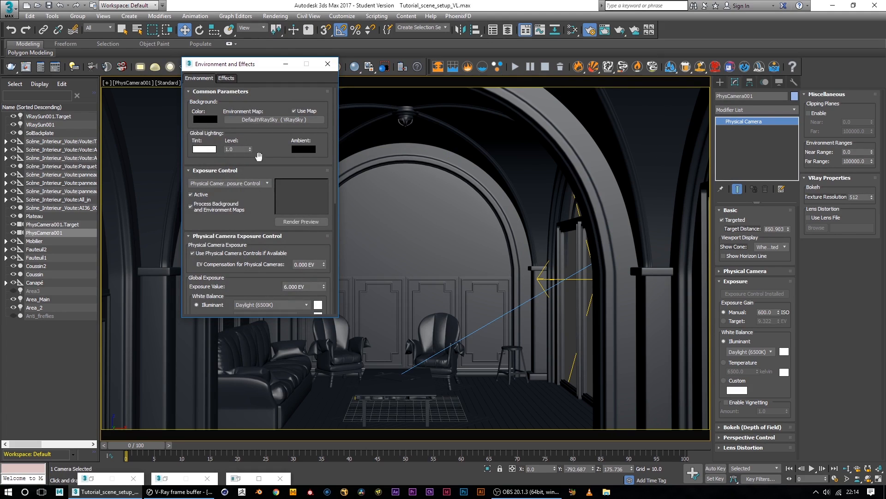
scroll(264, 184, down, 2)
scroll(267, 184, down, 1)
click(251, 206)
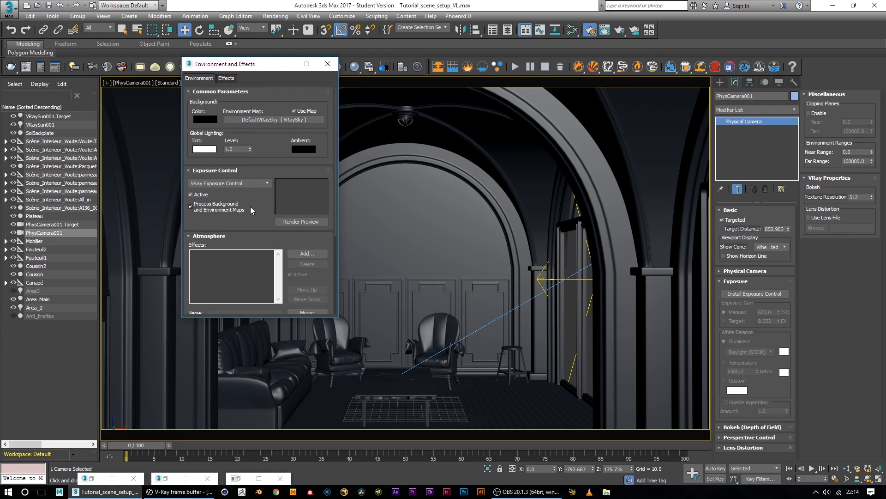
scroll(254, 185, up, 1)
scroll(231, 184, up, 1)
scroll(253, 206, down, 2)
scroll(253, 207, up, 2)
drag(333, 177, 330, 228)
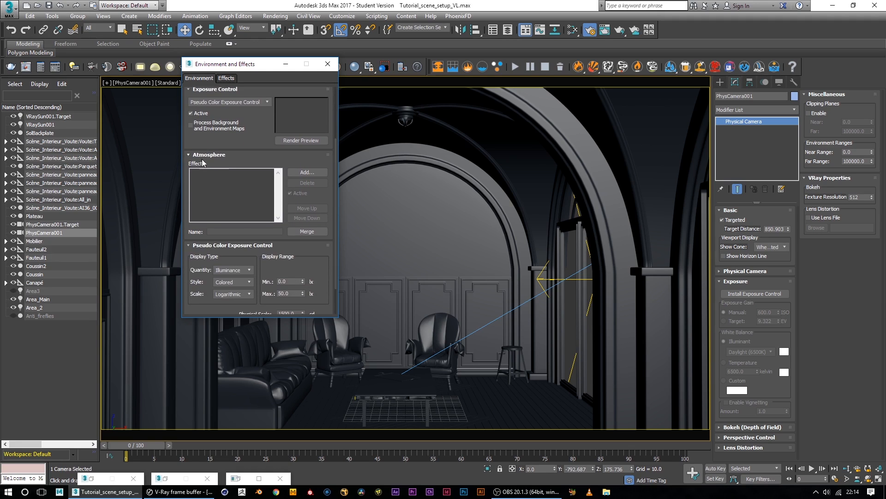
- Add a VRayEnvironmentFog atmospheric effect to the scene and bring its general parameters into view
click(311, 173)
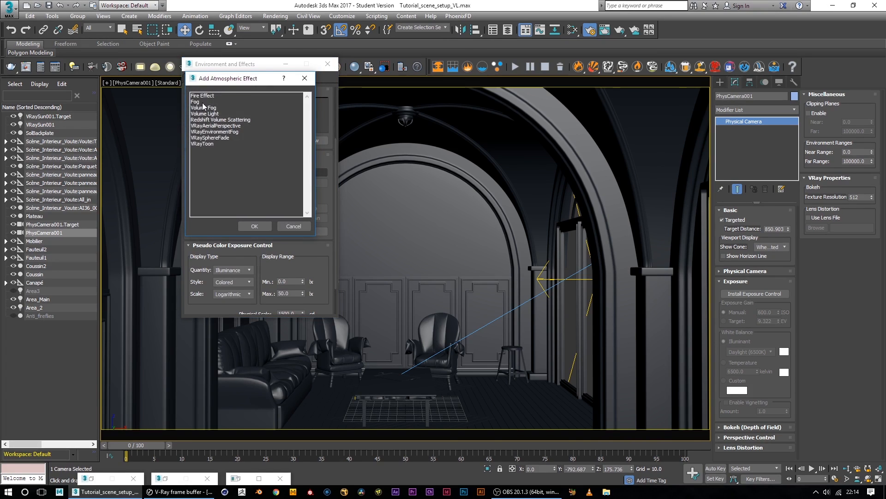
click(229, 131)
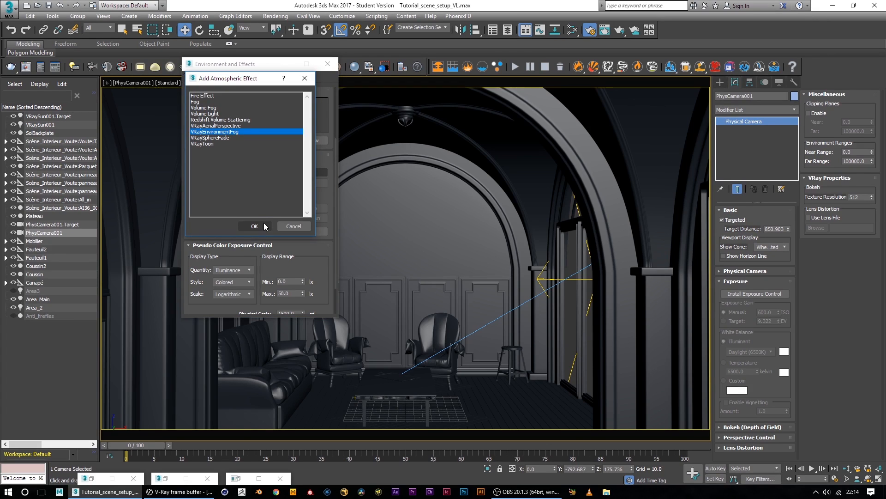
double_click(229, 132)
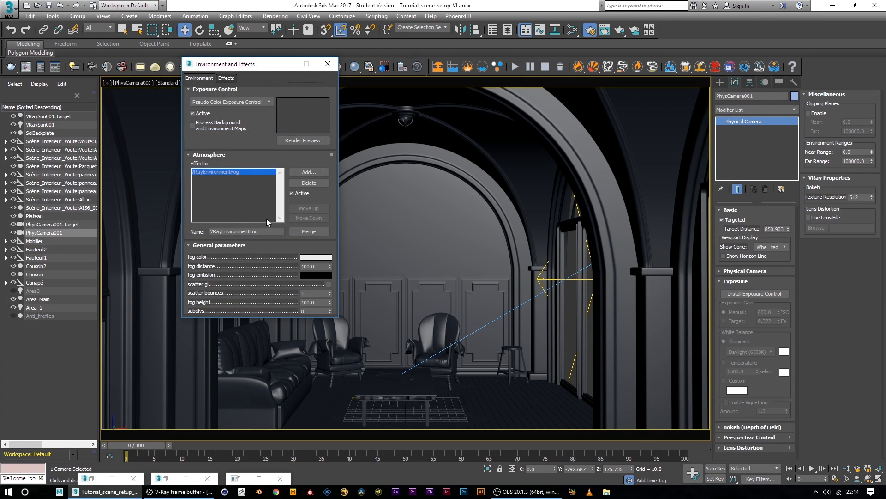
scroll(334, 206, down, 1)
drag(334, 207, 334, 127)
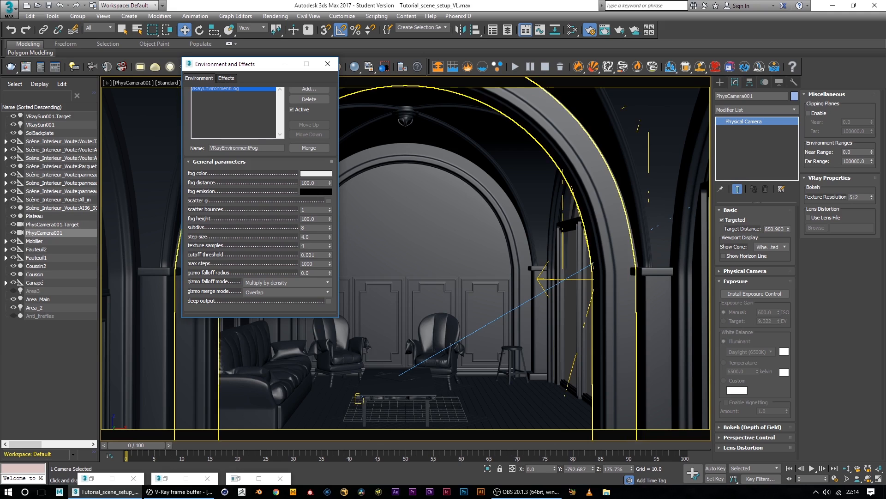
- Restore the V-Ray frame buffer beside the fog settings and start the interactive render
click(184, 491)
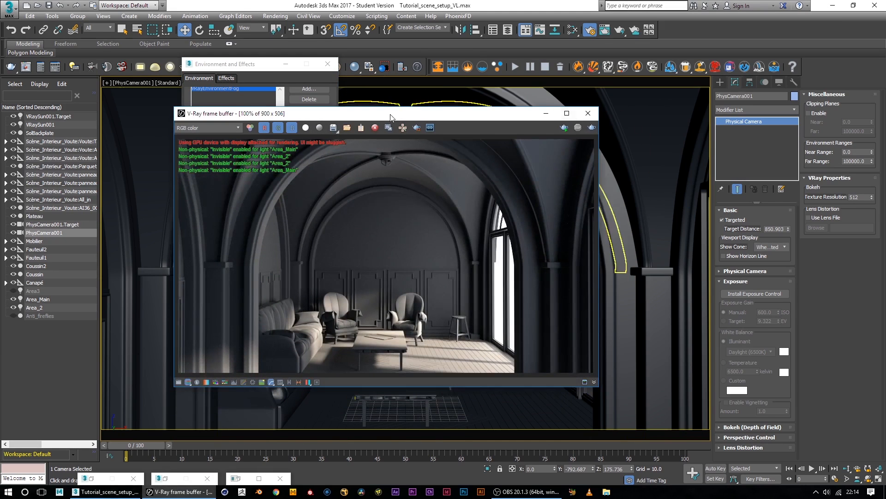
drag(508, 113, 743, 100)
click(800, 116)
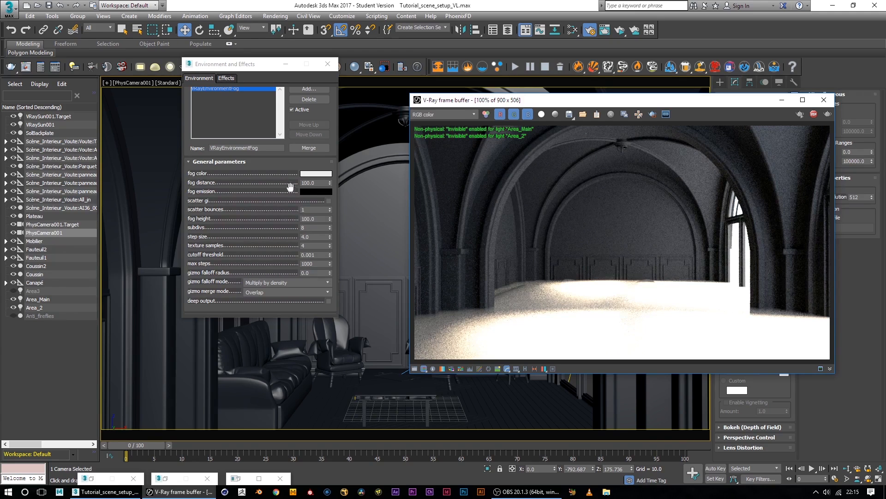
- Set the environment fog's height to 500 and its distance to 10000
click(313, 218)
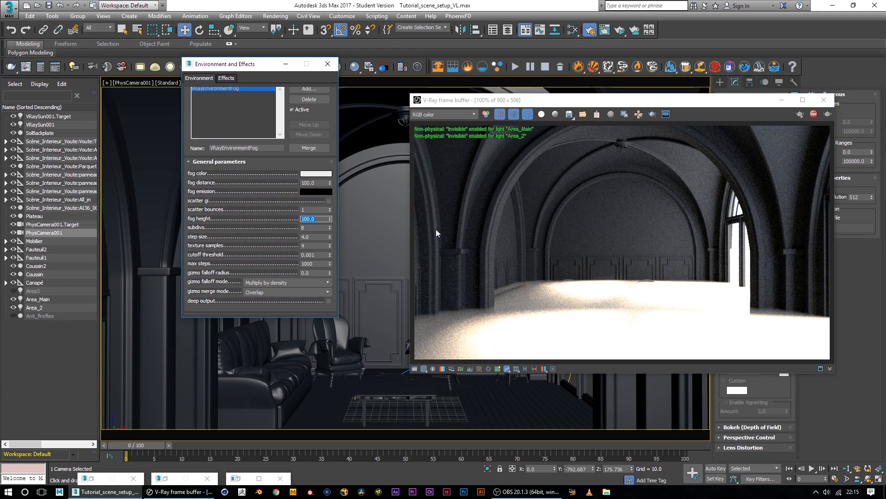
text(500)
key(Return)
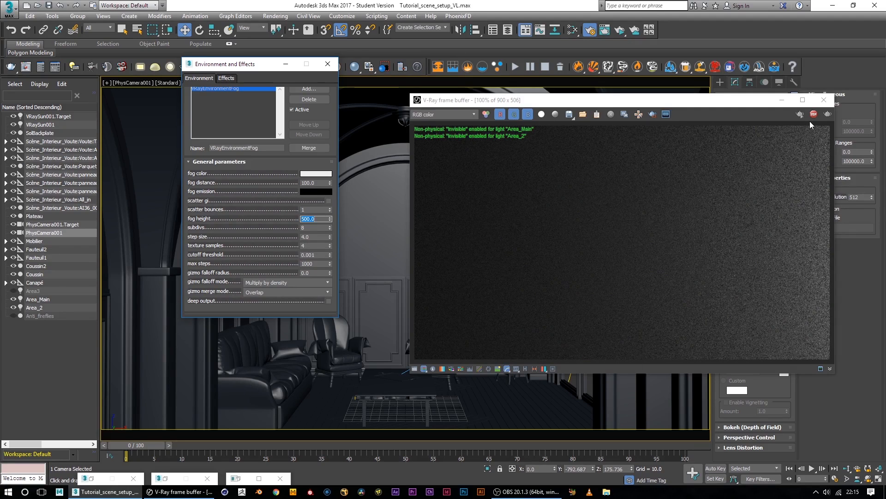
double_click(317, 182)
text(000)
key(Return)
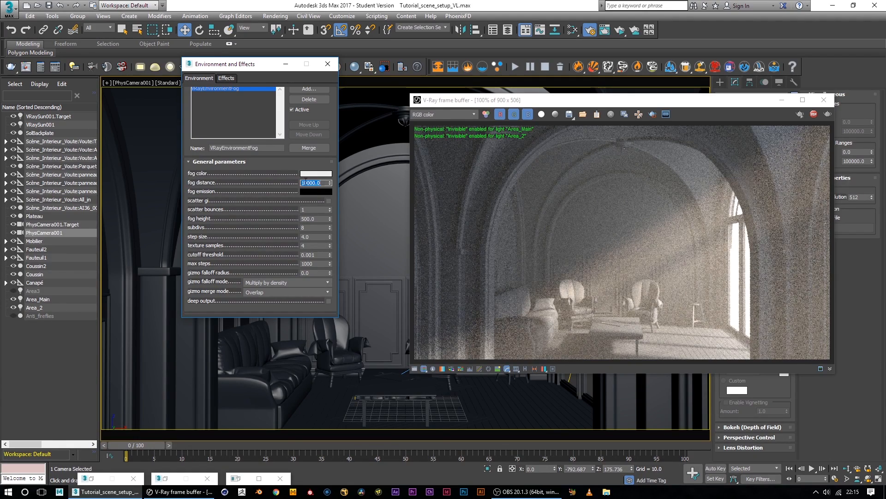
- Set the fog colour to a slightly warm grey with RGB 144, 140, 139
click(314, 175)
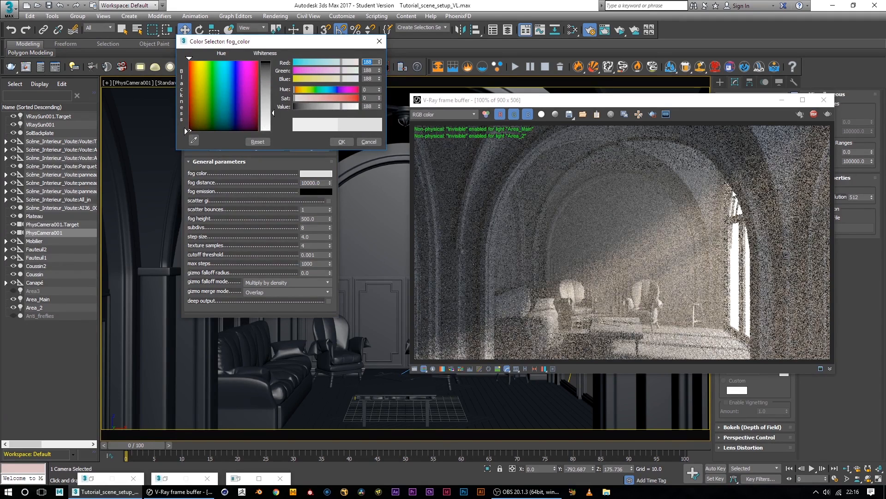
click(330, 106)
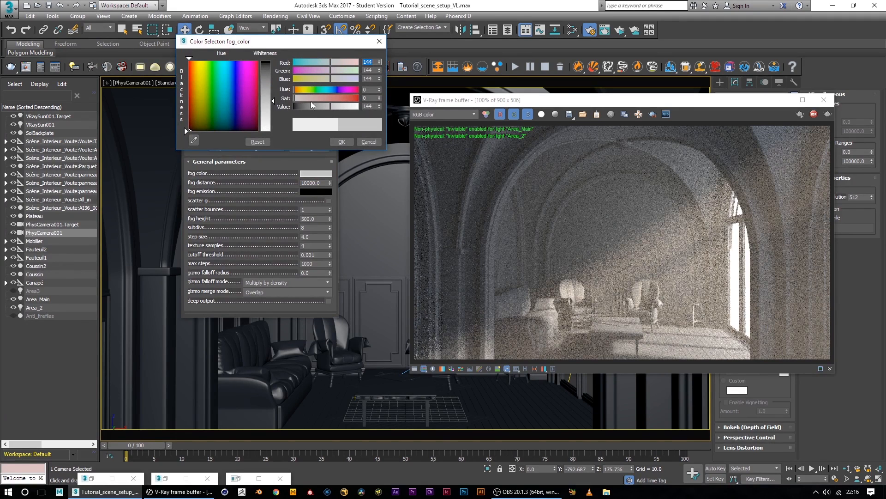
click(298, 97)
click(297, 89)
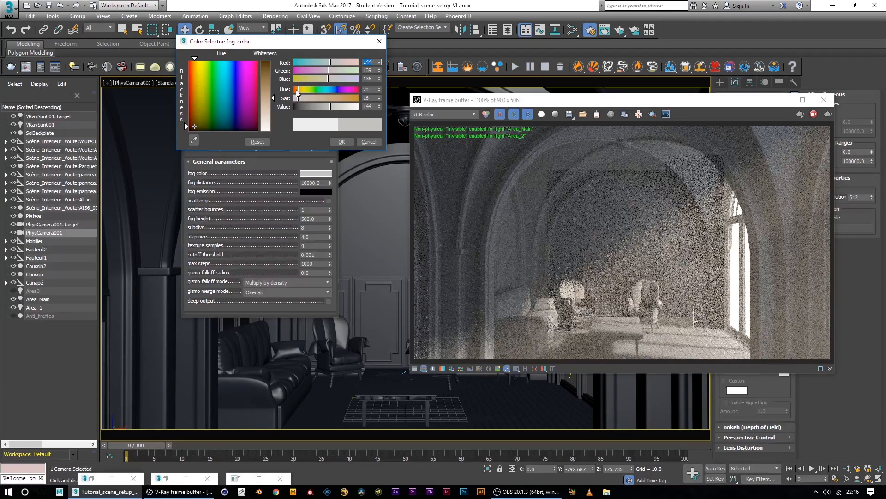
click(296, 97)
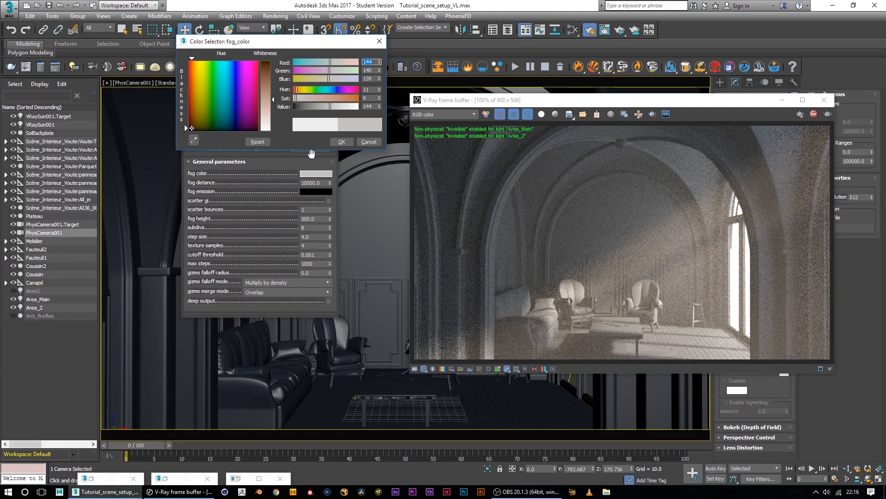
click(341, 142)
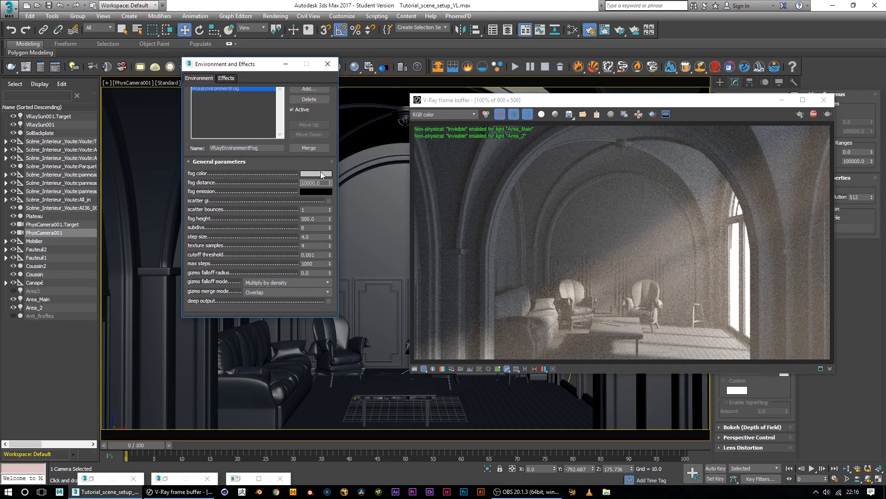
- Thin the environment fog by trying a fog distance of 16000 and settling on 20000
text(1600)
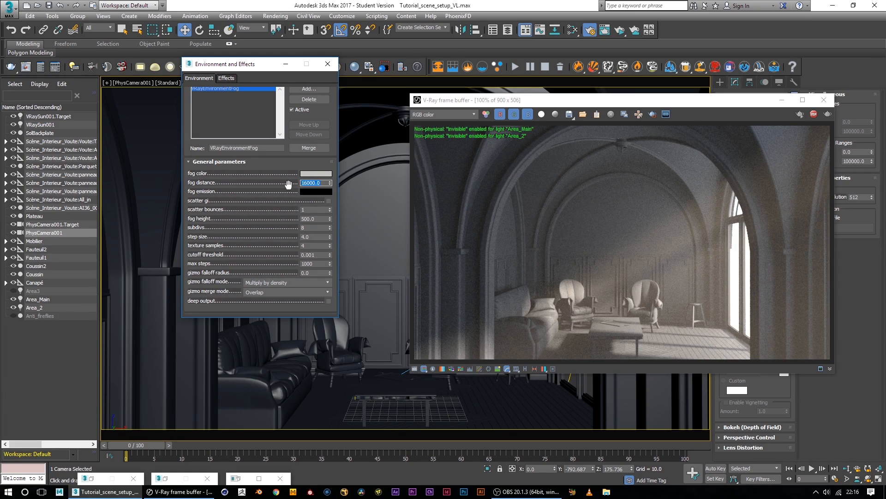
text(200)
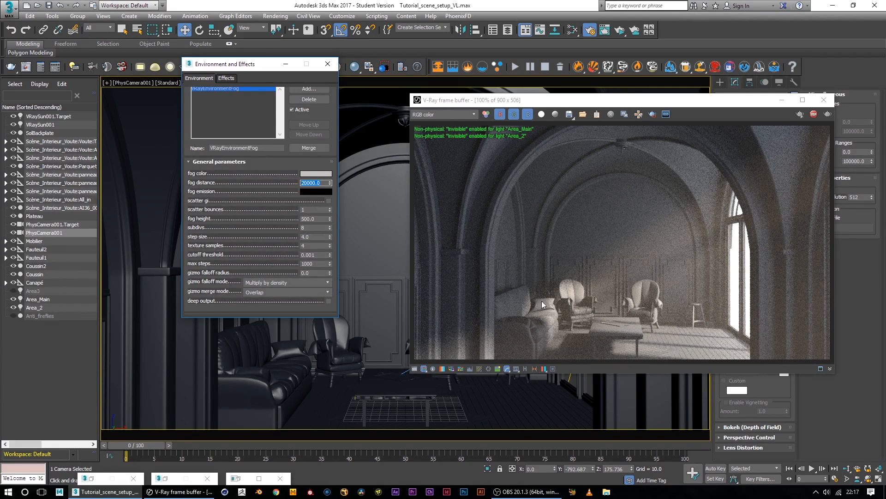
- Turn off Use all lights for the environment fog and add VRaySun001 to its list of lights
drag(335, 162, 344, 71)
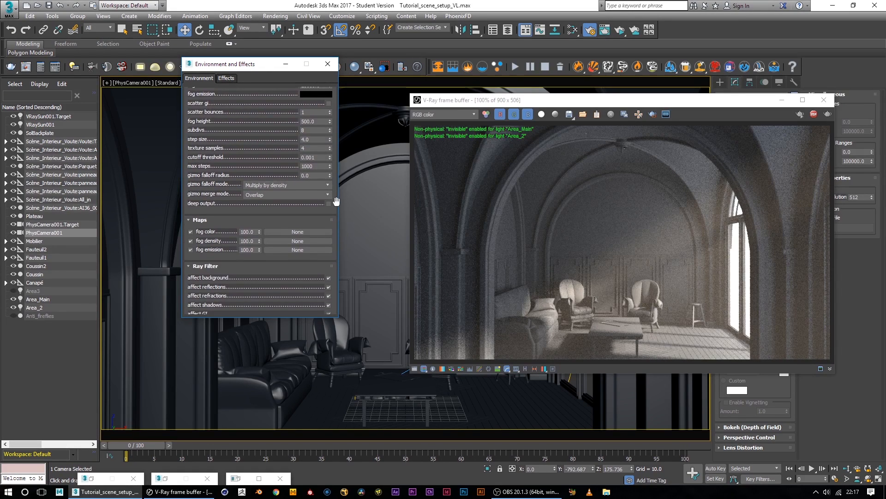
drag(334, 212, 330, 94)
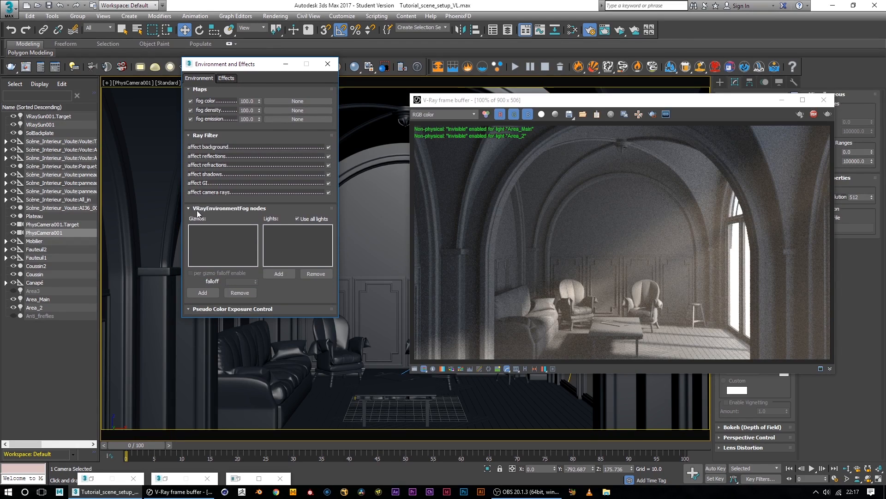
click(296, 219)
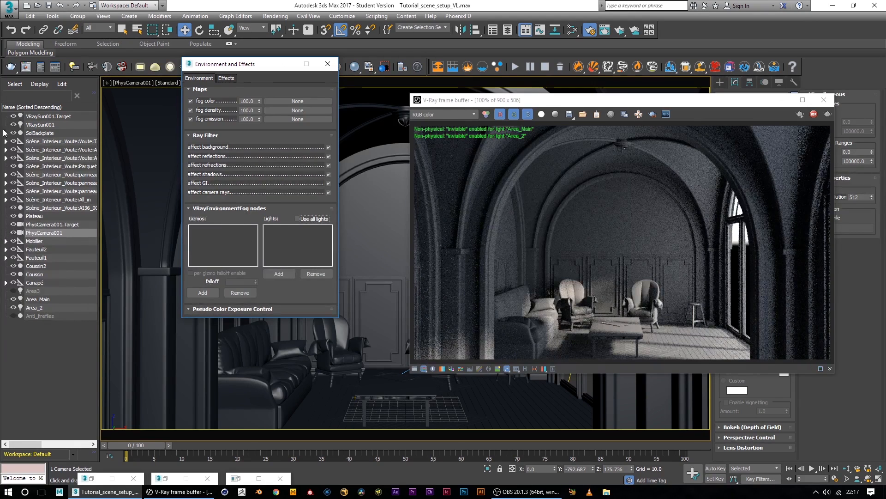
click(278, 273)
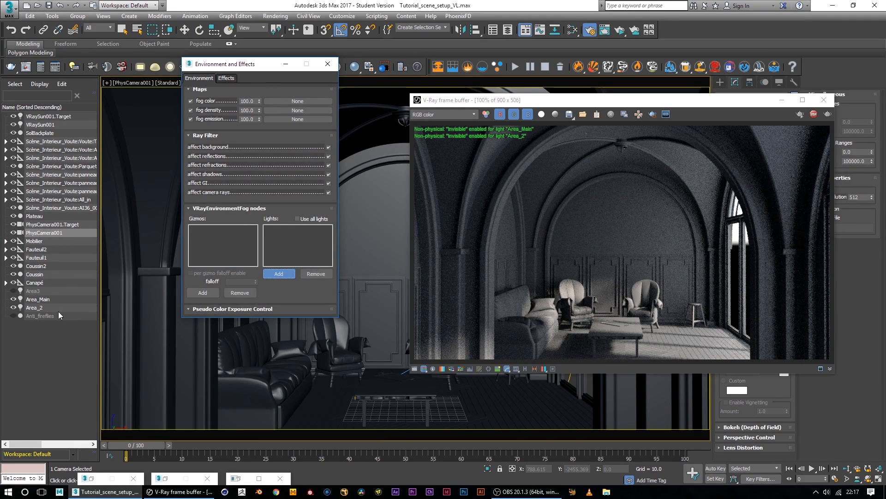
click(48, 126)
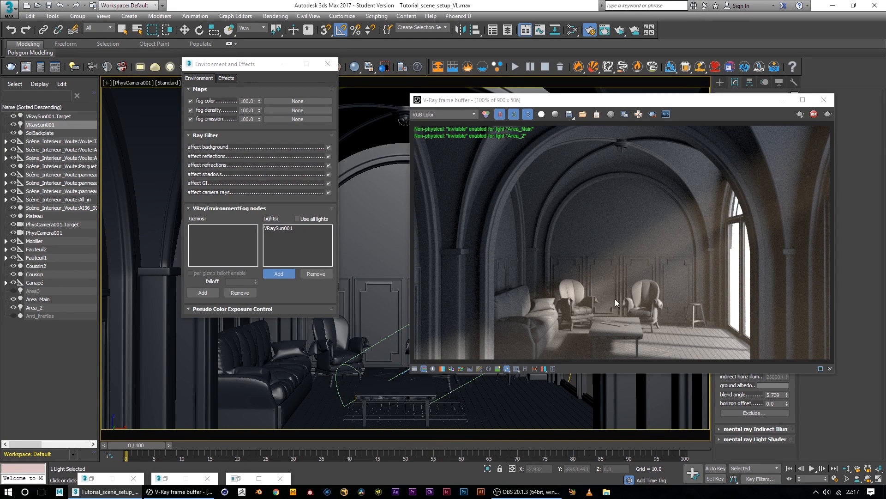
- Turn off the Invisible option of the Area_2 light and set its multiplier to 20
drag(708, 108, 491, 109)
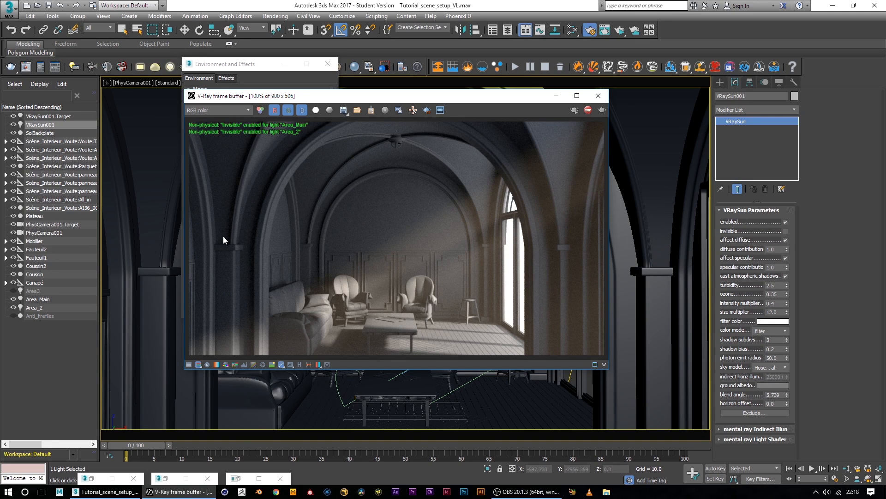
click(32, 308)
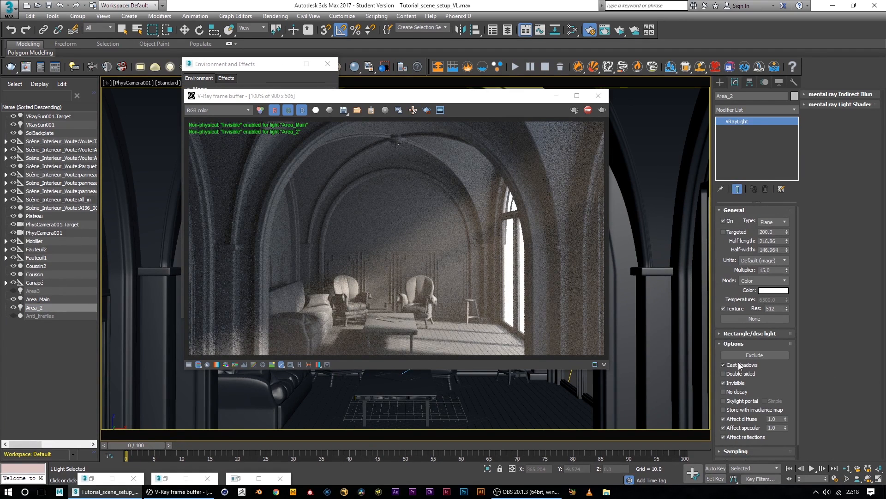
click(724, 383)
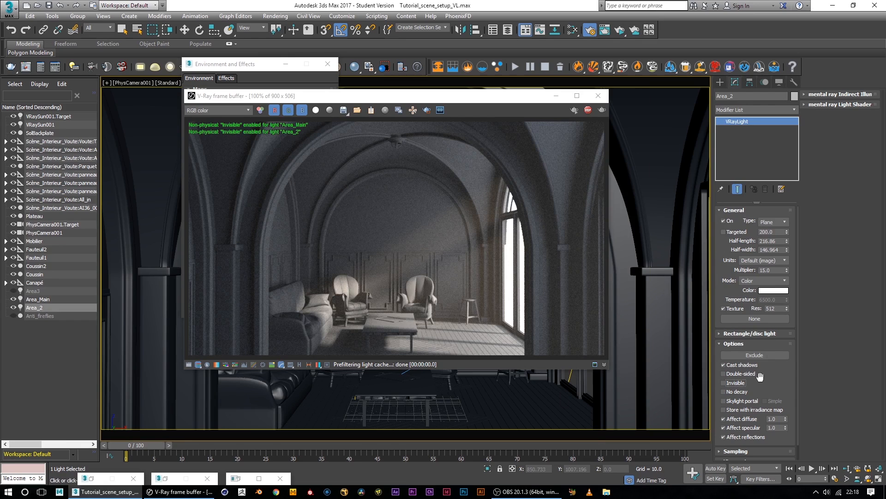
double_click(756, 270)
text(20)
key(Return)
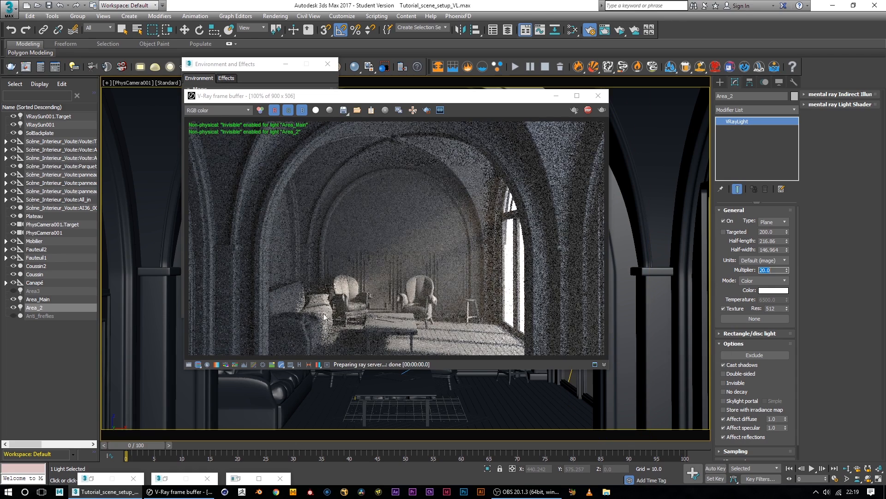
- Set the Area_Main light's multiplier to 25 and its colour temperature to 5000
drag(440, 95, 427, 109)
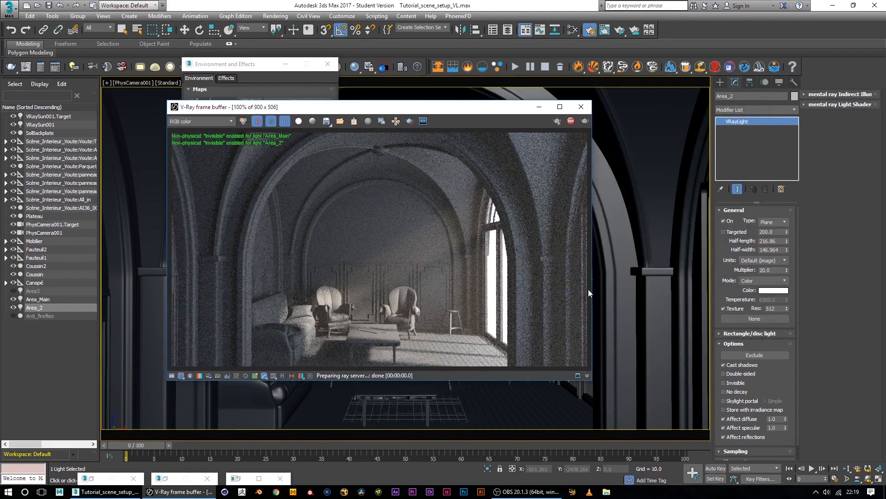
click(43, 299)
key(w)
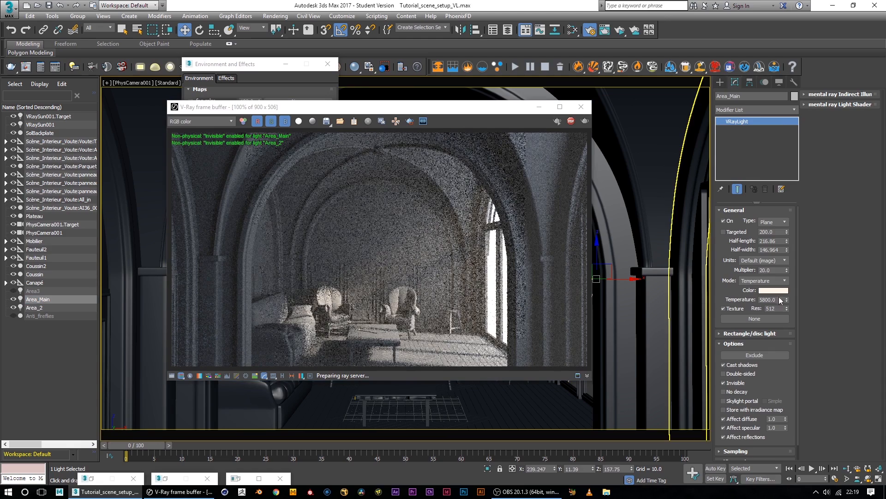
drag(776, 271, 750, 271)
text(25)
key(Return)
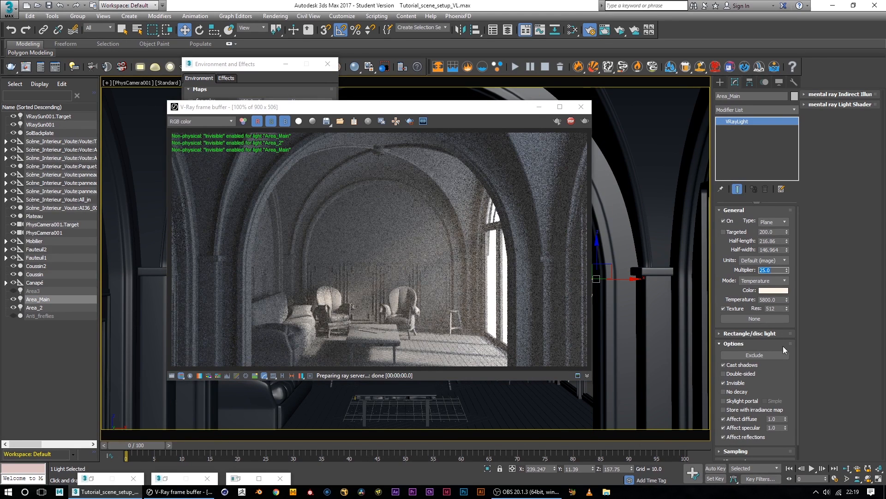
key(Tab)
text(5000)
key(Return)
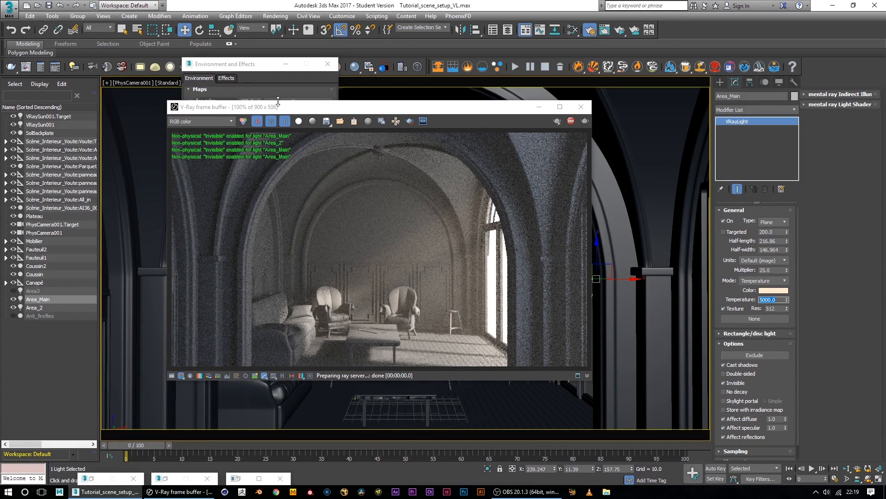
- Remove Area_Main and Area_2 from the environment fog's list of lights, leaving only VRaySun001
click(257, 65)
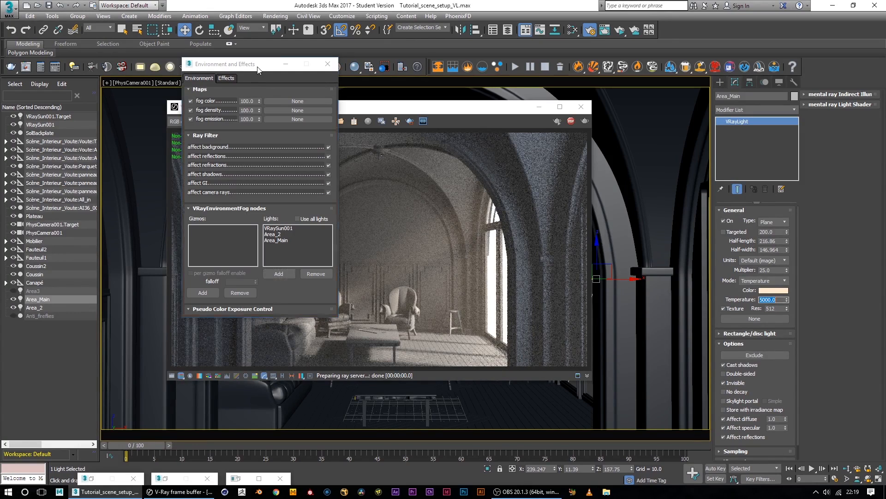
click(276, 241)
click(318, 274)
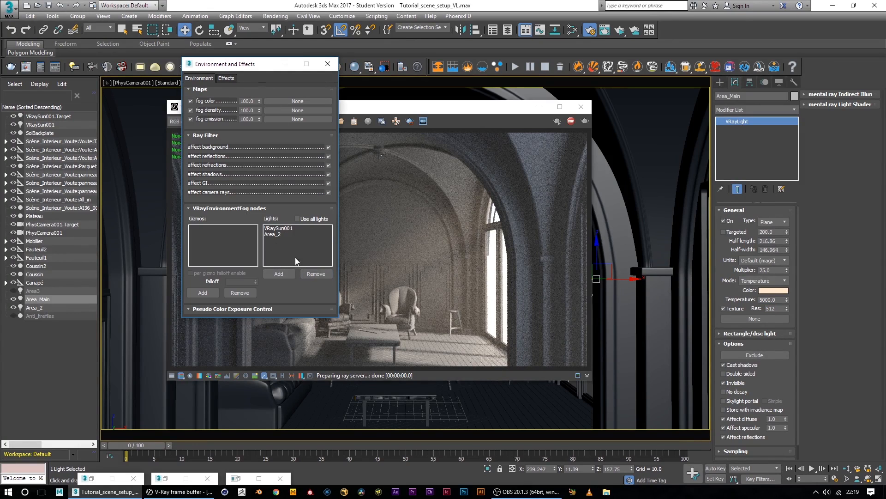
click(276, 236)
click(316, 274)
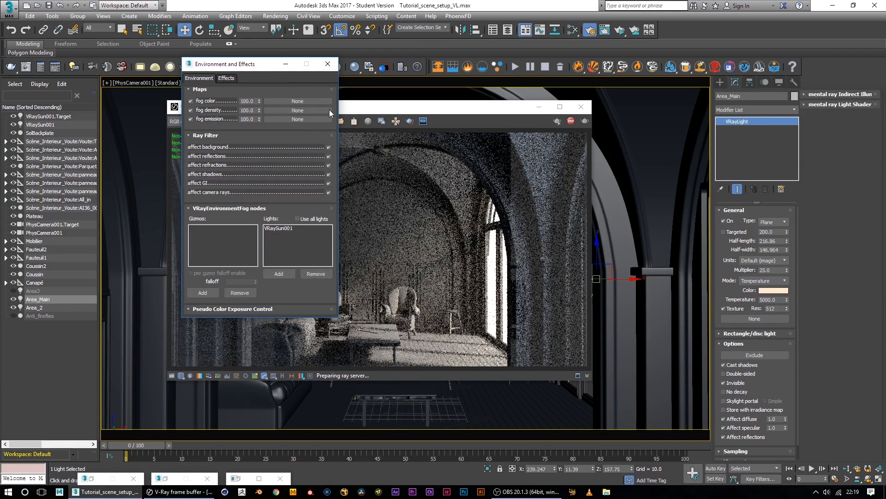
drag(333, 210, 335, 246)
click(484, 112)
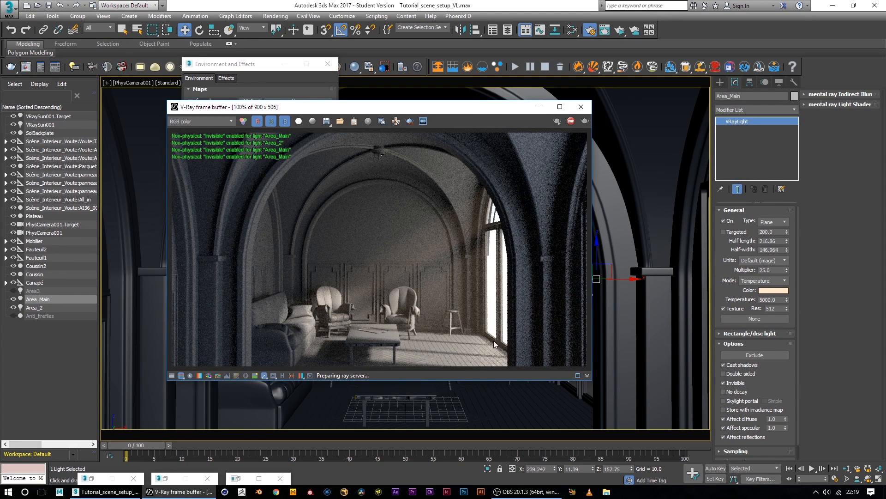
- Set the environment fog's distance to 25000
click(259, 70)
drag(334, 152, 332, 197)
scroll(331, 198, up, 5)
double_click(324, 158)
text(25000)
key(Return)
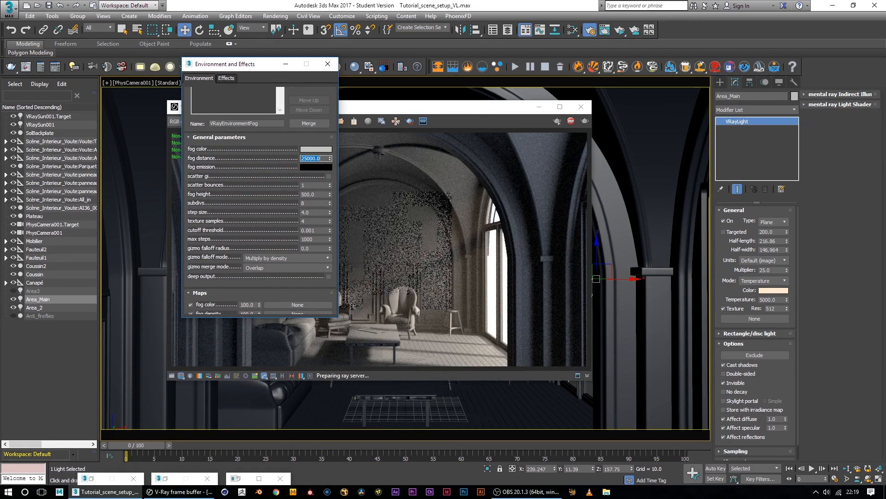
- Examine the interactive render of the room's fog and window light, comparing it with the Area_Main light and the fog settings
drag(428, 110, 498, 101)
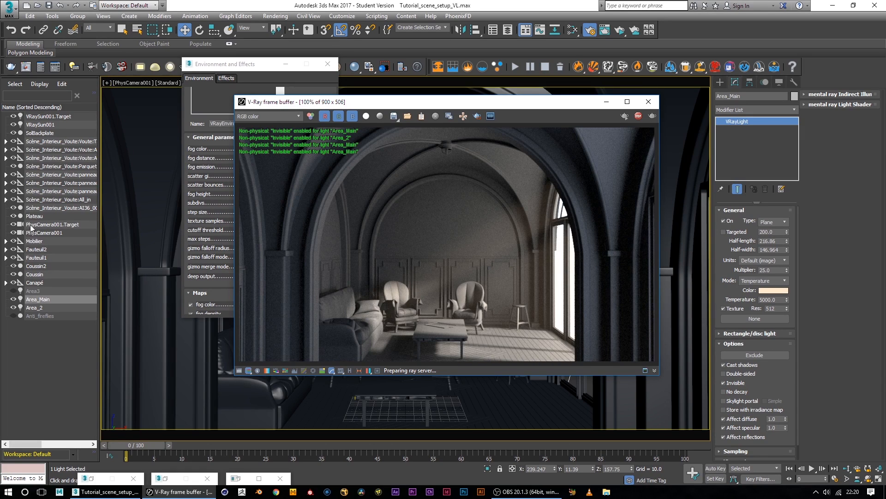
click(36, 299)
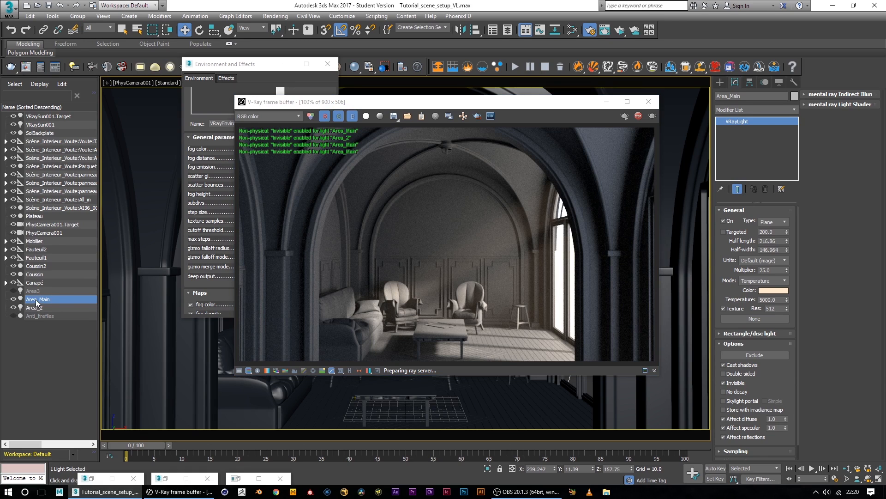
click(47, 352)
click(33, 298)
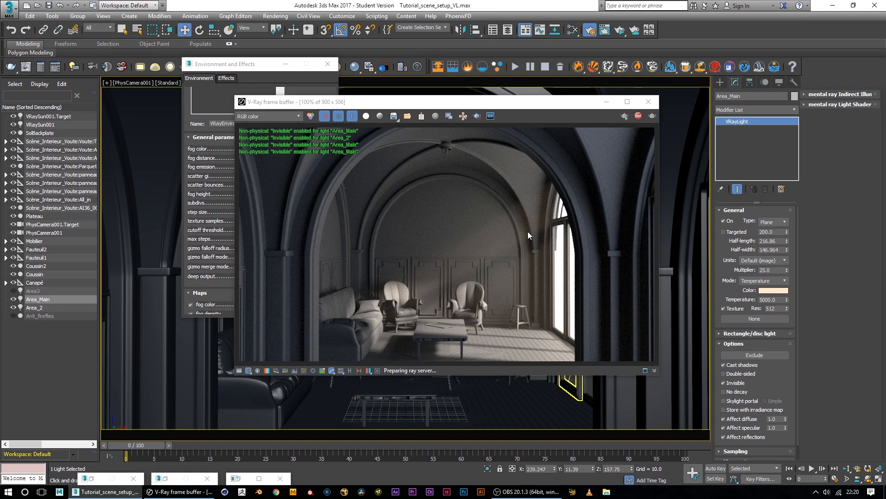
drag(555, 108, 440, 94)
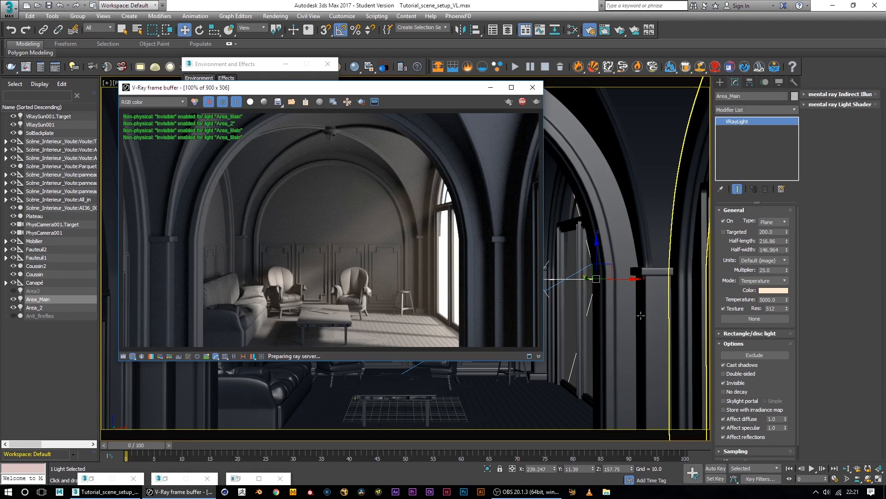
drag(383, 88, 539, 80)
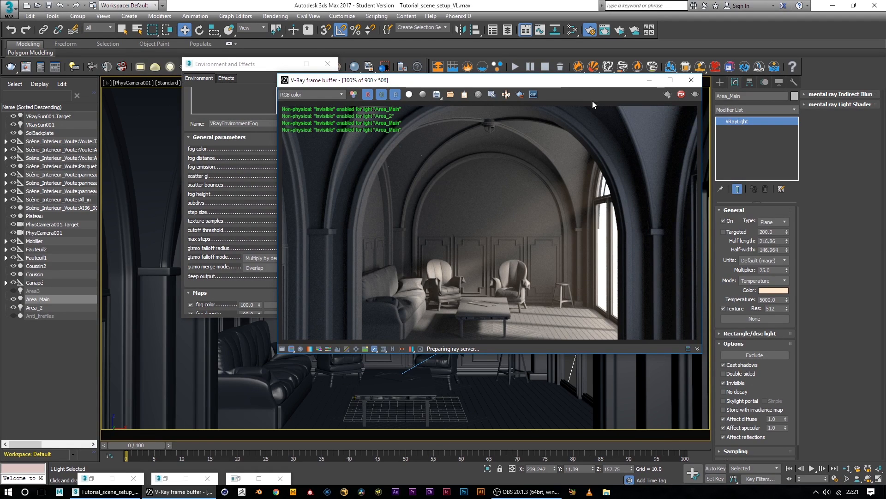
drag(593, 84, 550, 91)
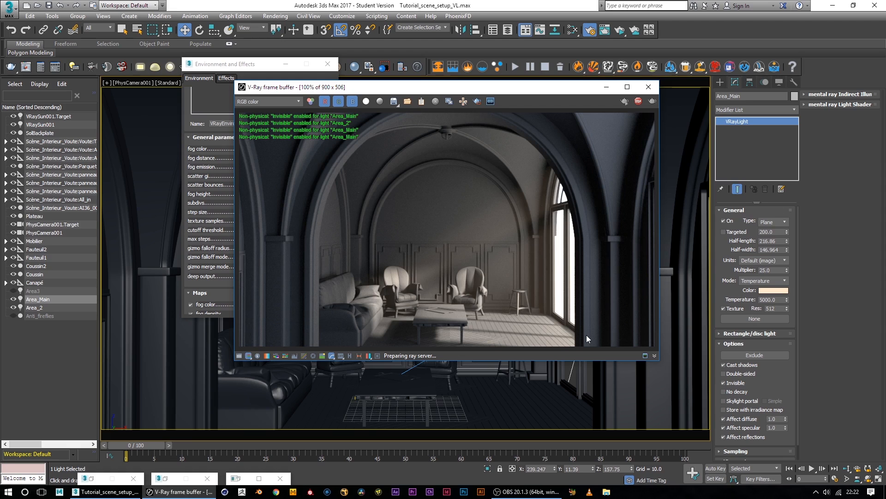
drag(553, 92, 646, 79)
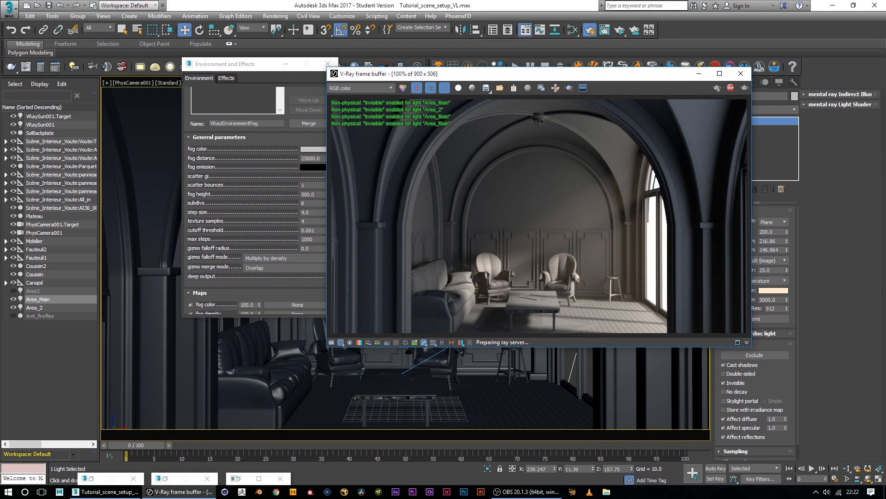
click(526, 491)
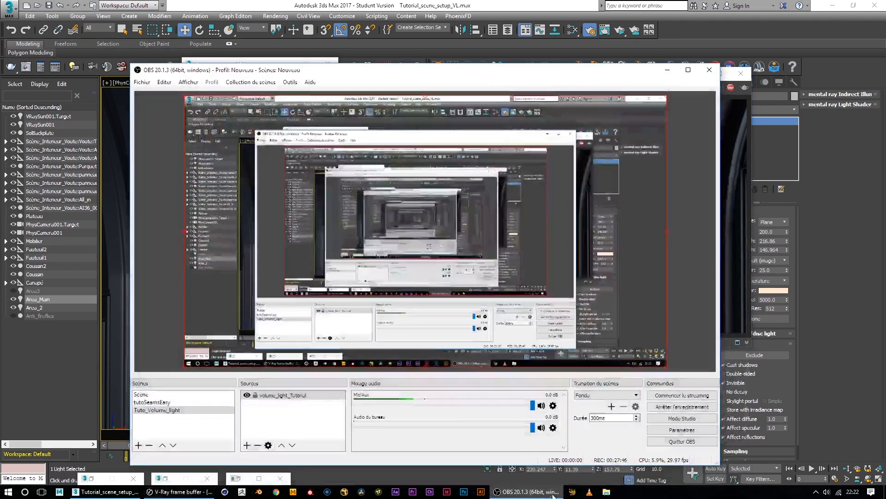